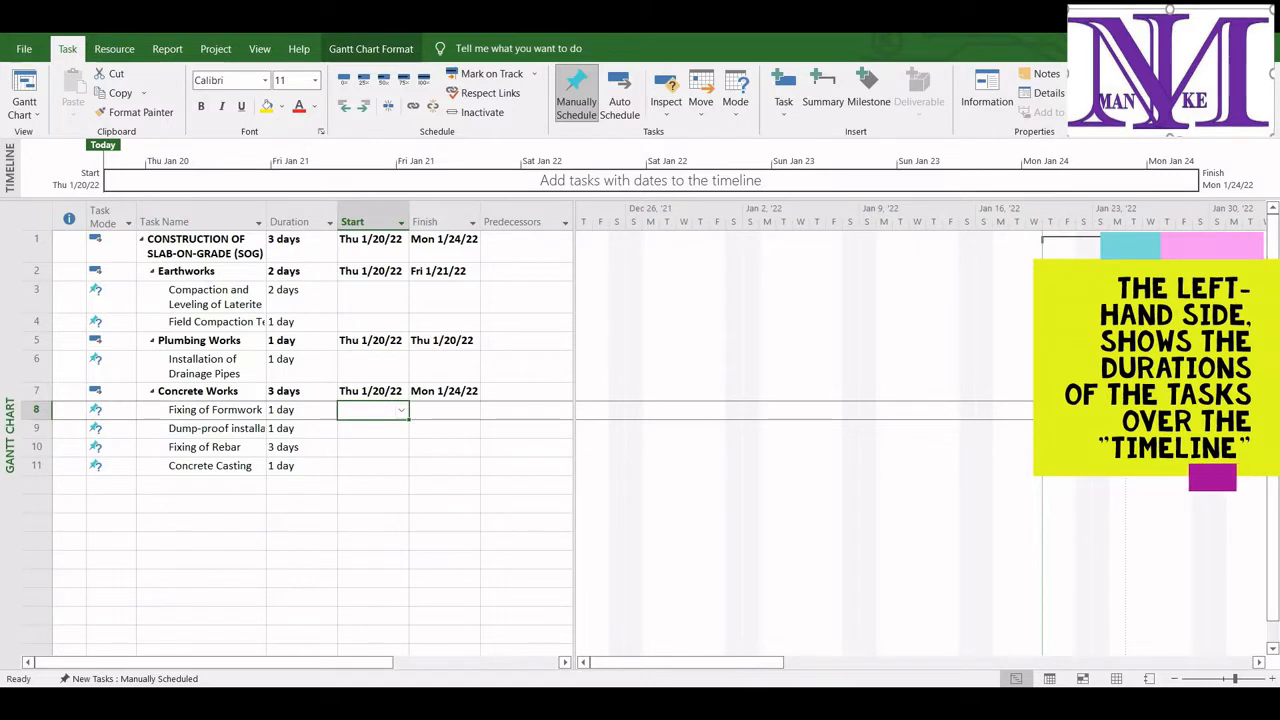
# Show the Task Form details pane below the Gantt chart
pyautogui.click(1258, 663)
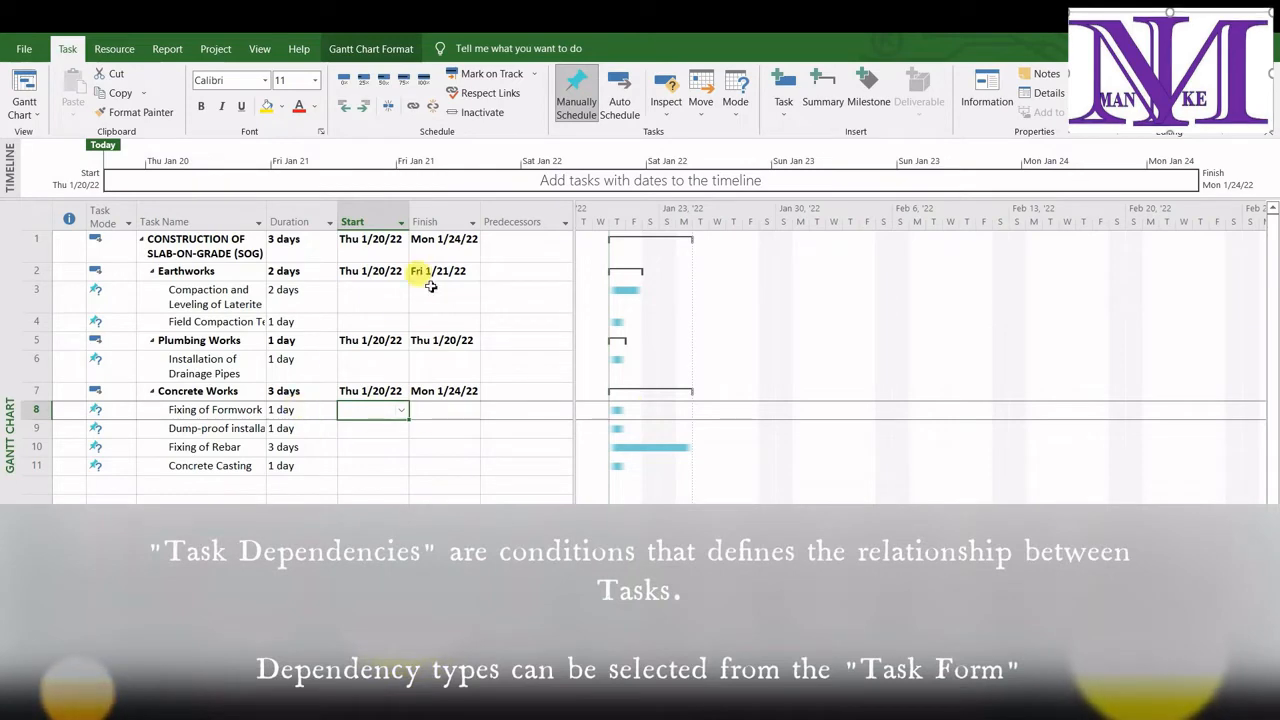
pyautogui.click(259, 48)
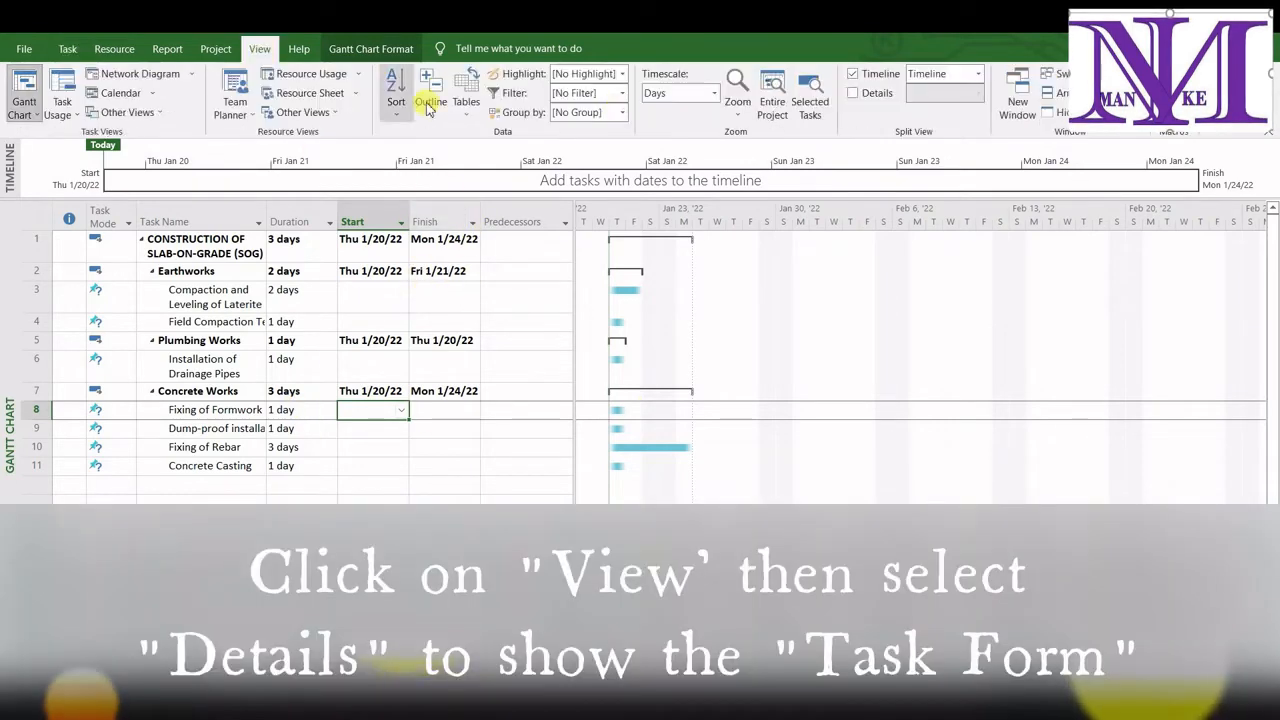
pyautogui.click(852, 92)
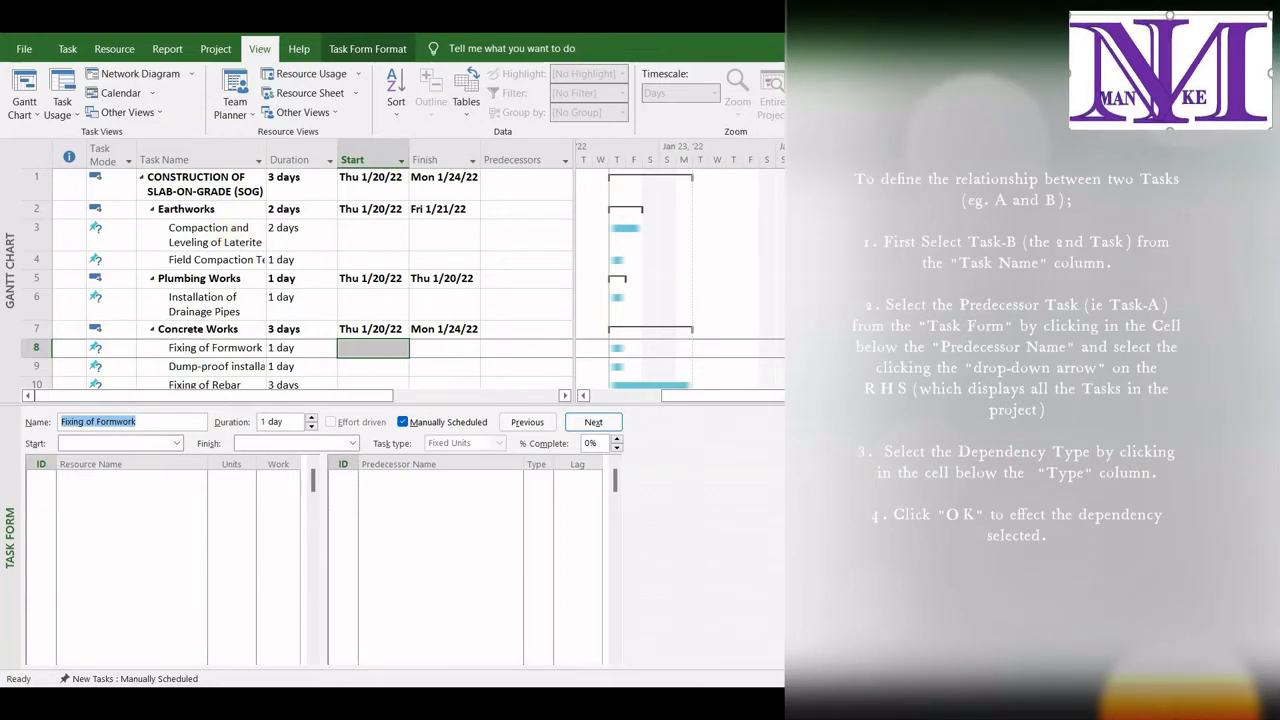
# Link Field Compaction Test to the predecessor Compaction and Leveling of Laterite with dependency type FS in the Task Form
pyautogui.click(214, 232)
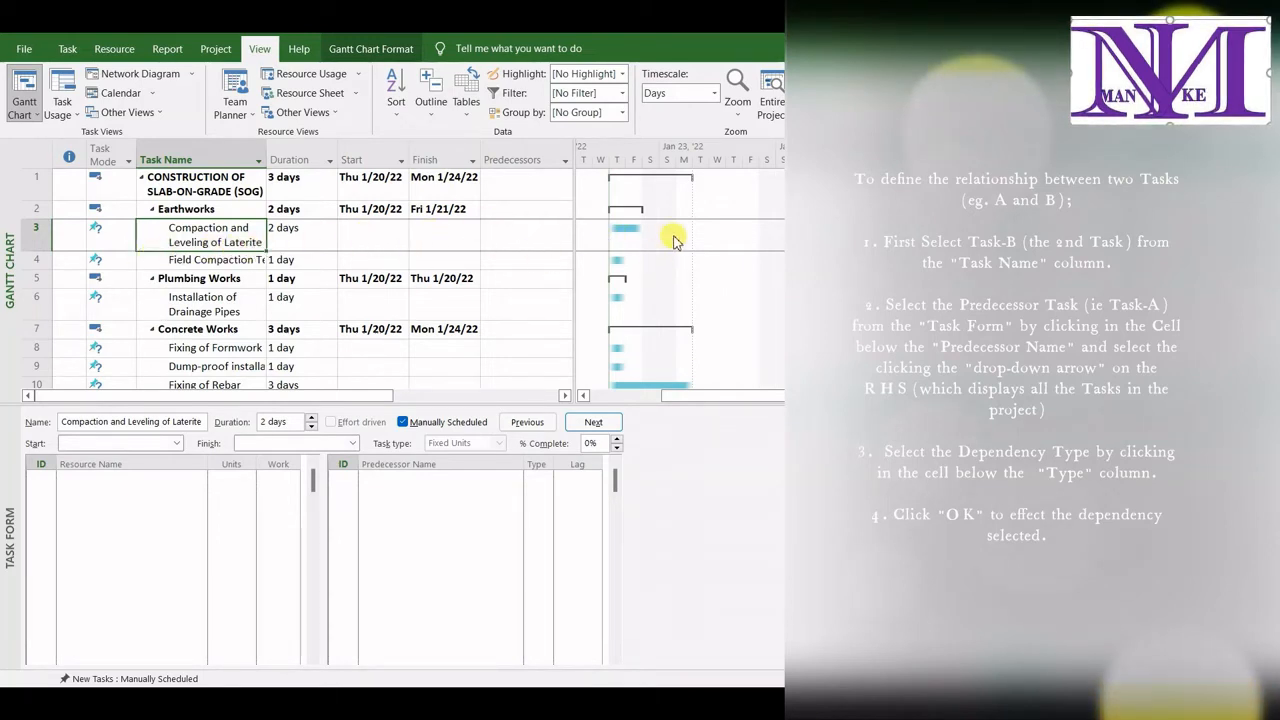
pyautogui.click(248, 261)
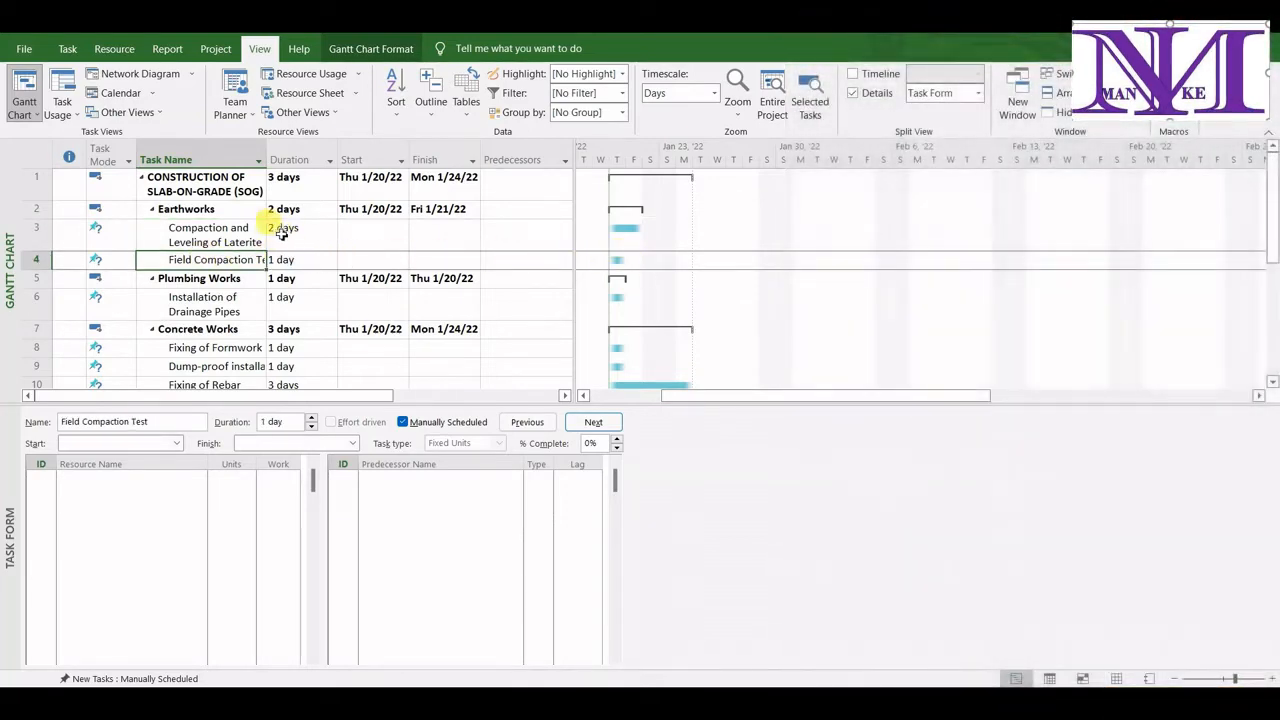
pyautogui.click(418, 478)
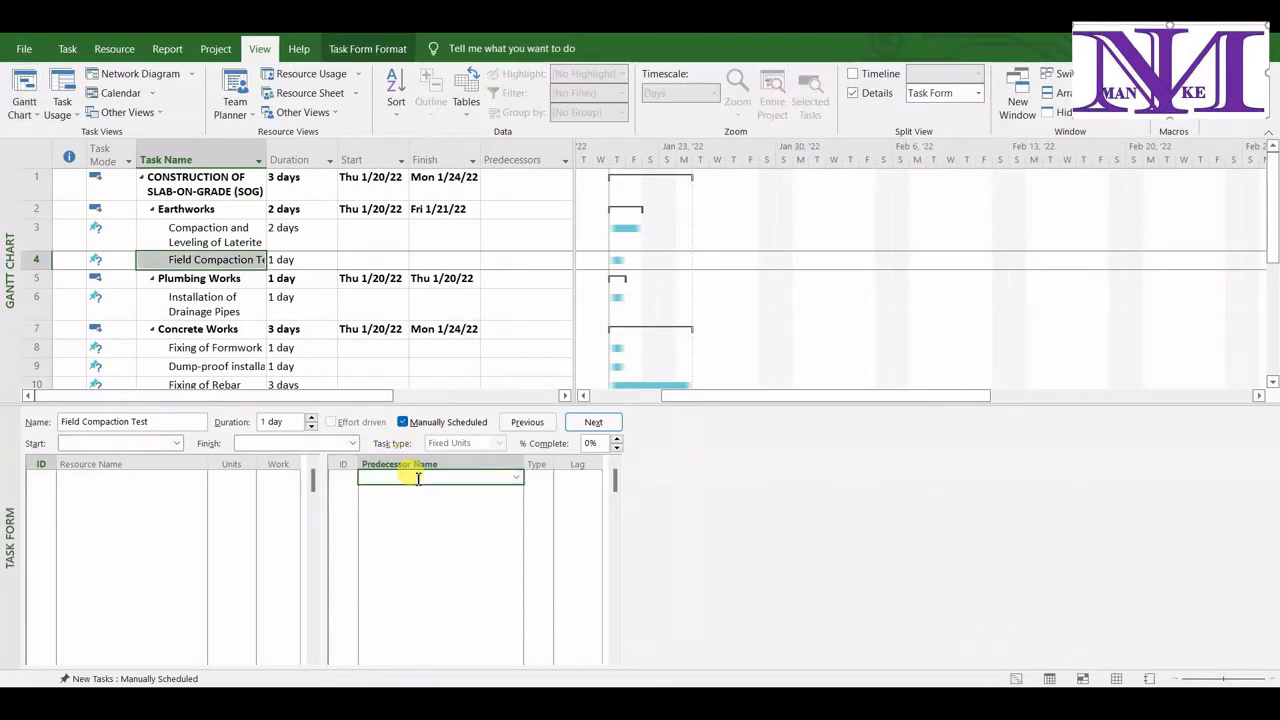
pyautogui.click(517, 477)
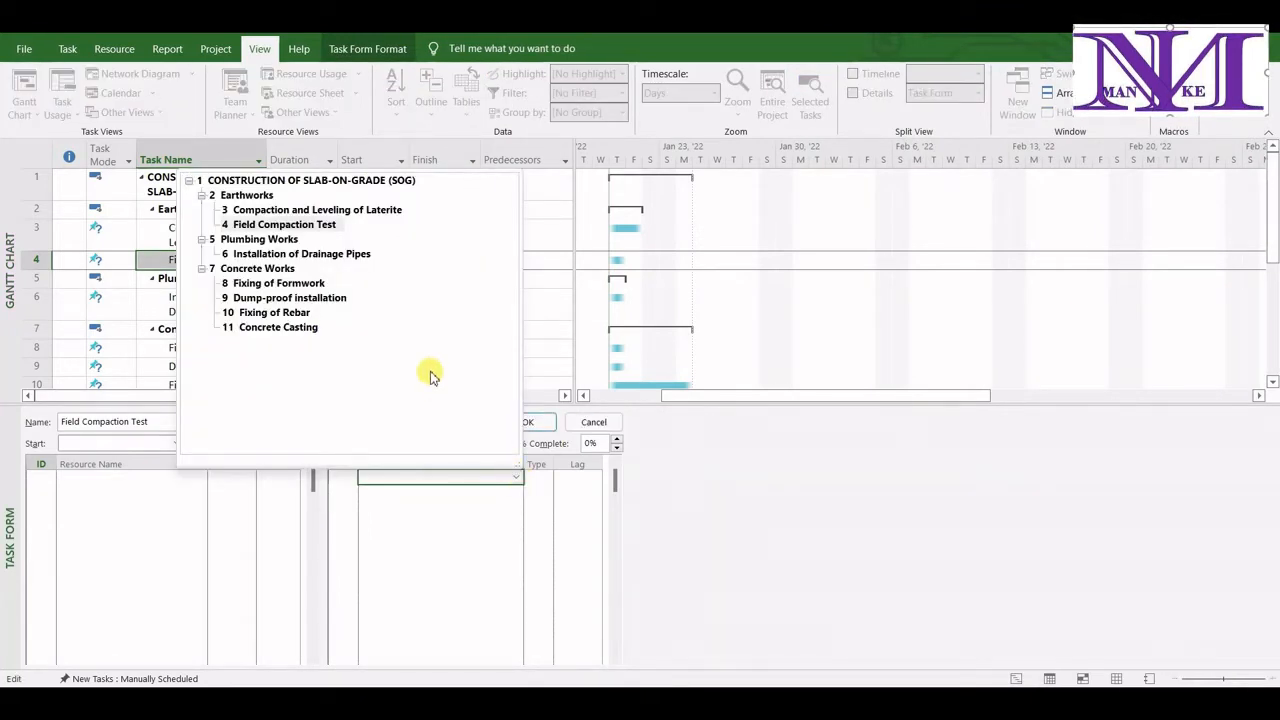
pyautogui.click(356, 210)
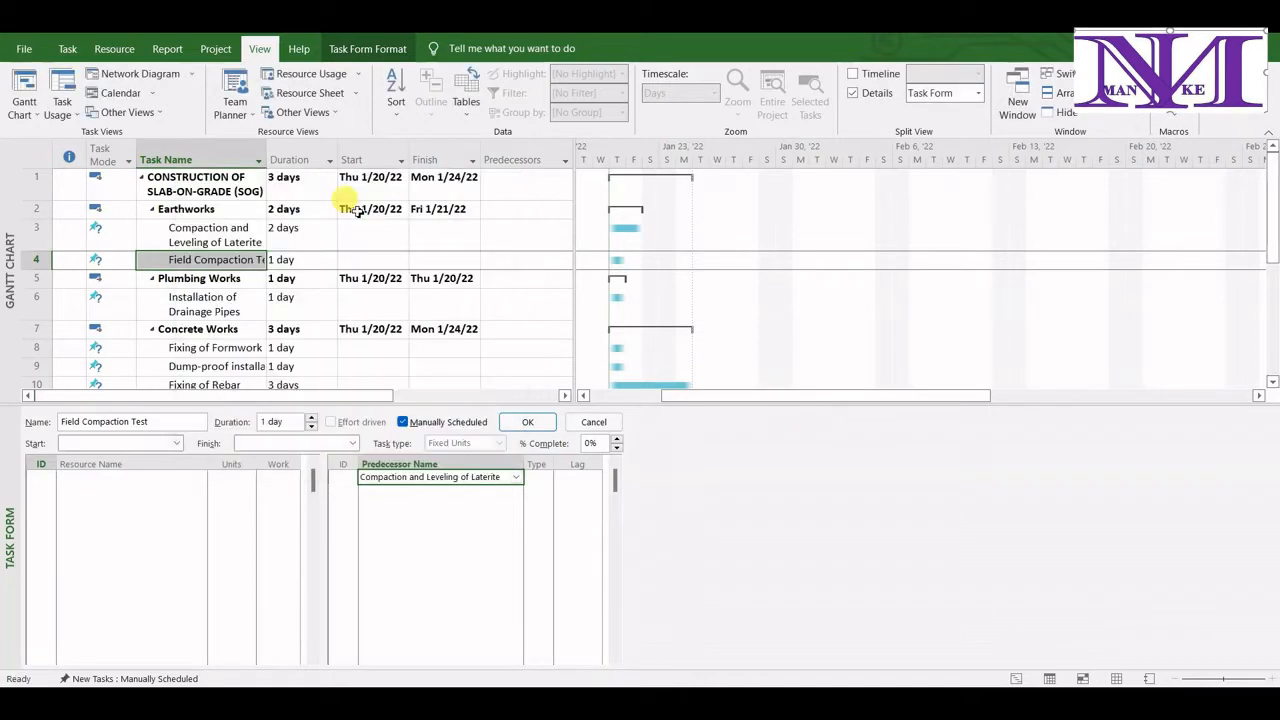
pyautogui.click(540, 481)
pyautogui.click(541, 483)
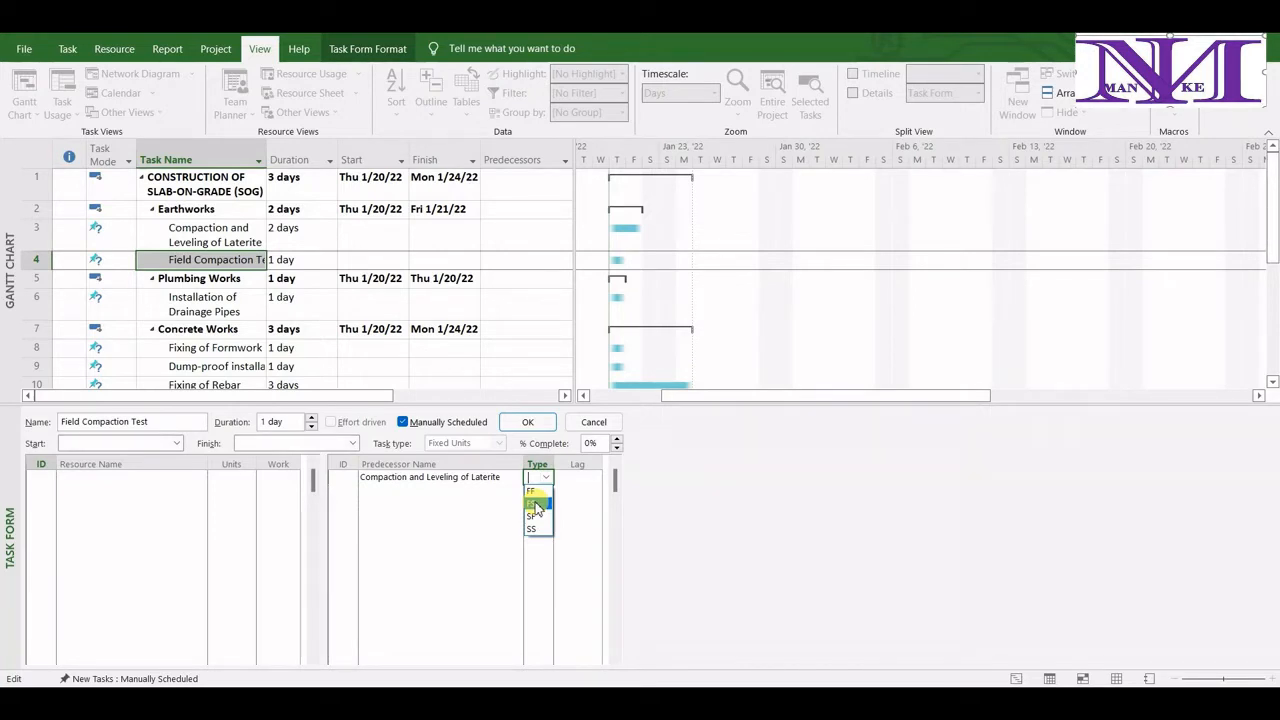
pyautogui.click(537, 504)
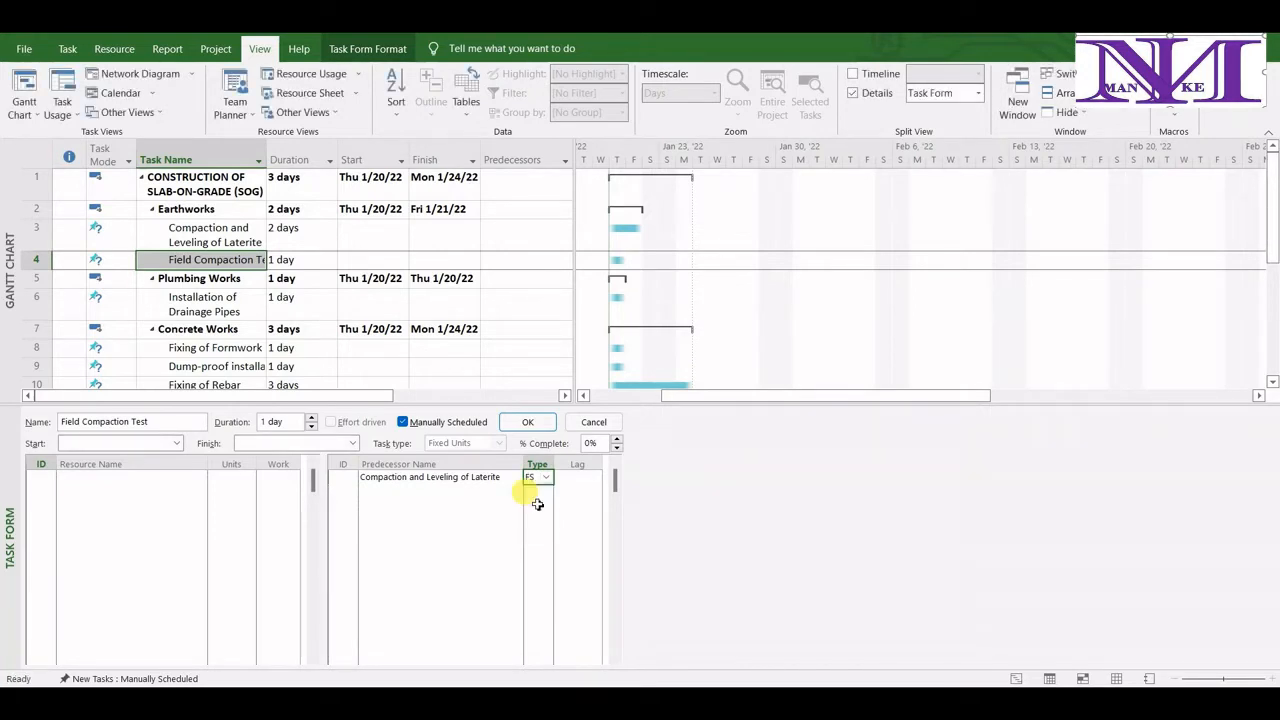
pyautogui.click(535, 422)
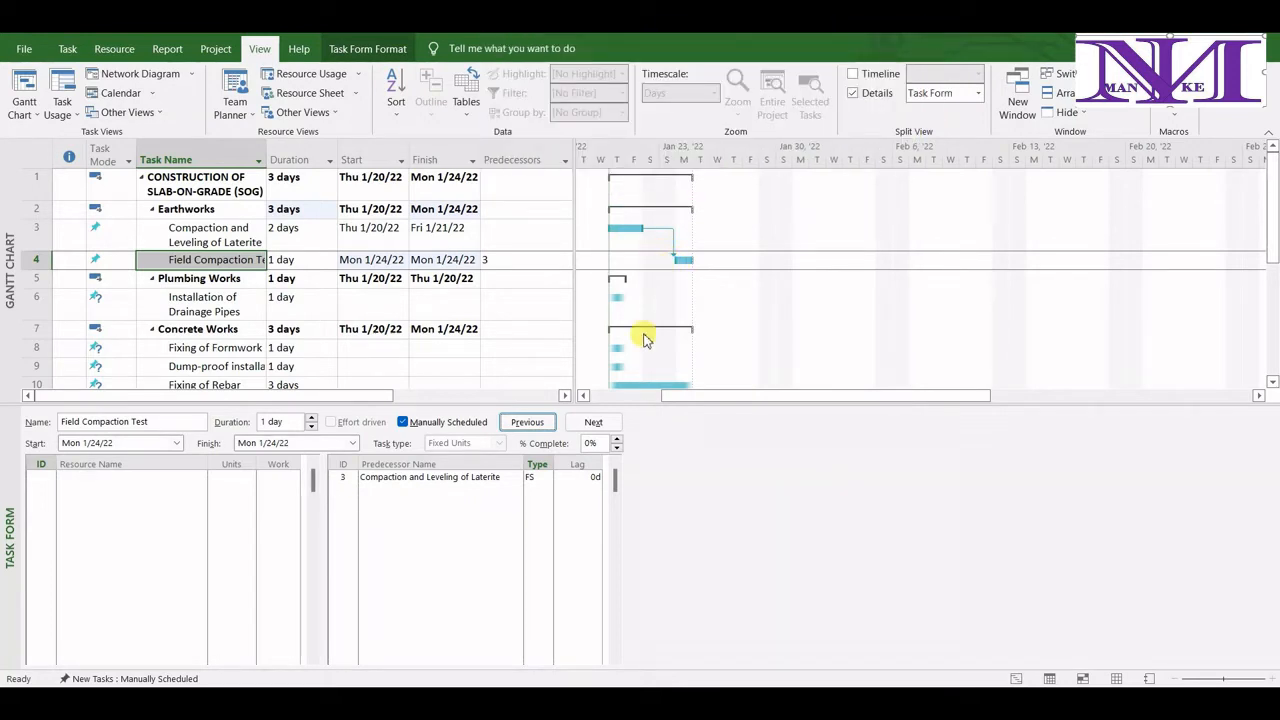
# Link Installation of Drainage Pipes to the predecessor Field Compaction Test with dependency type FS
pyautogui.click(218, 304)
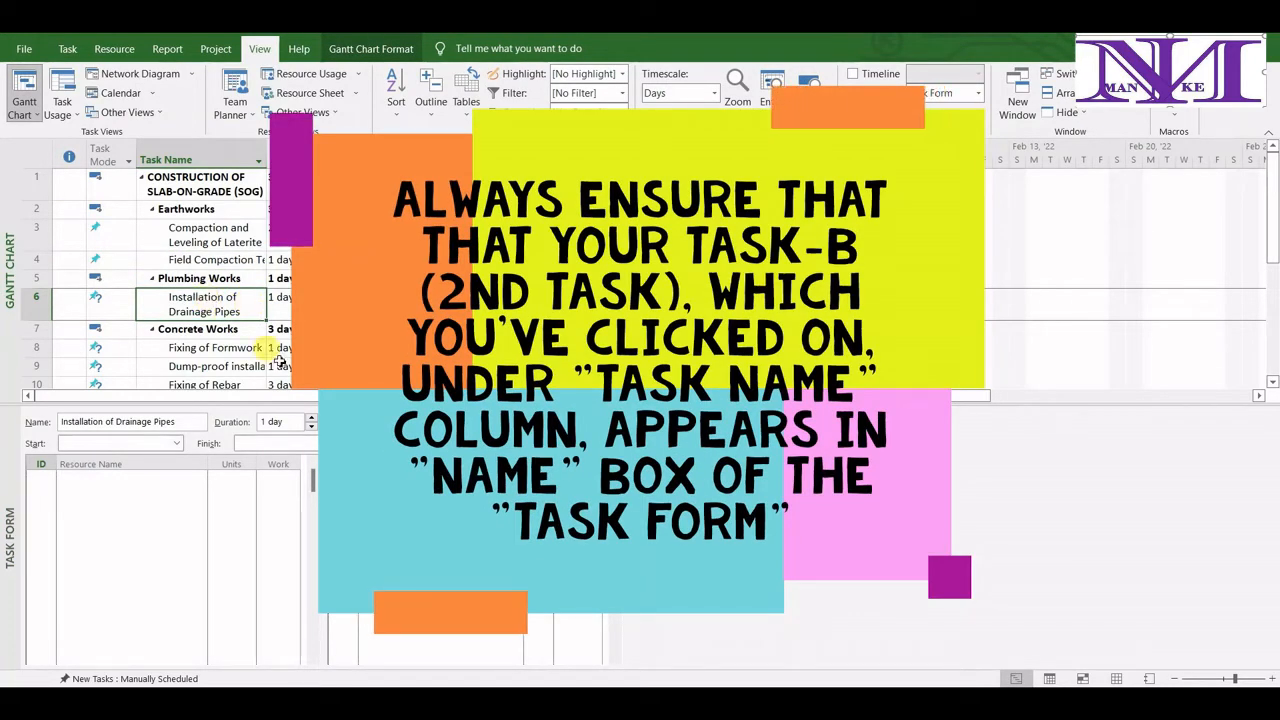
pyautogui.click(210, 347)
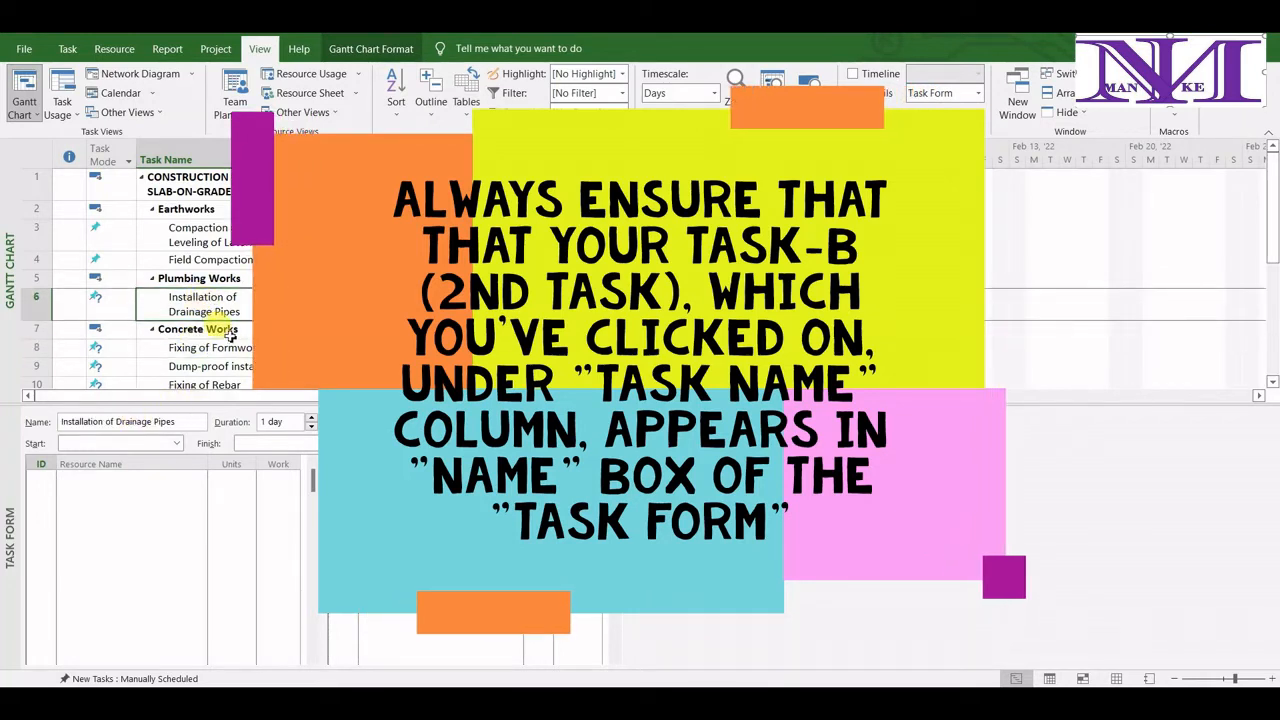
pyautogui.click(212, 349)
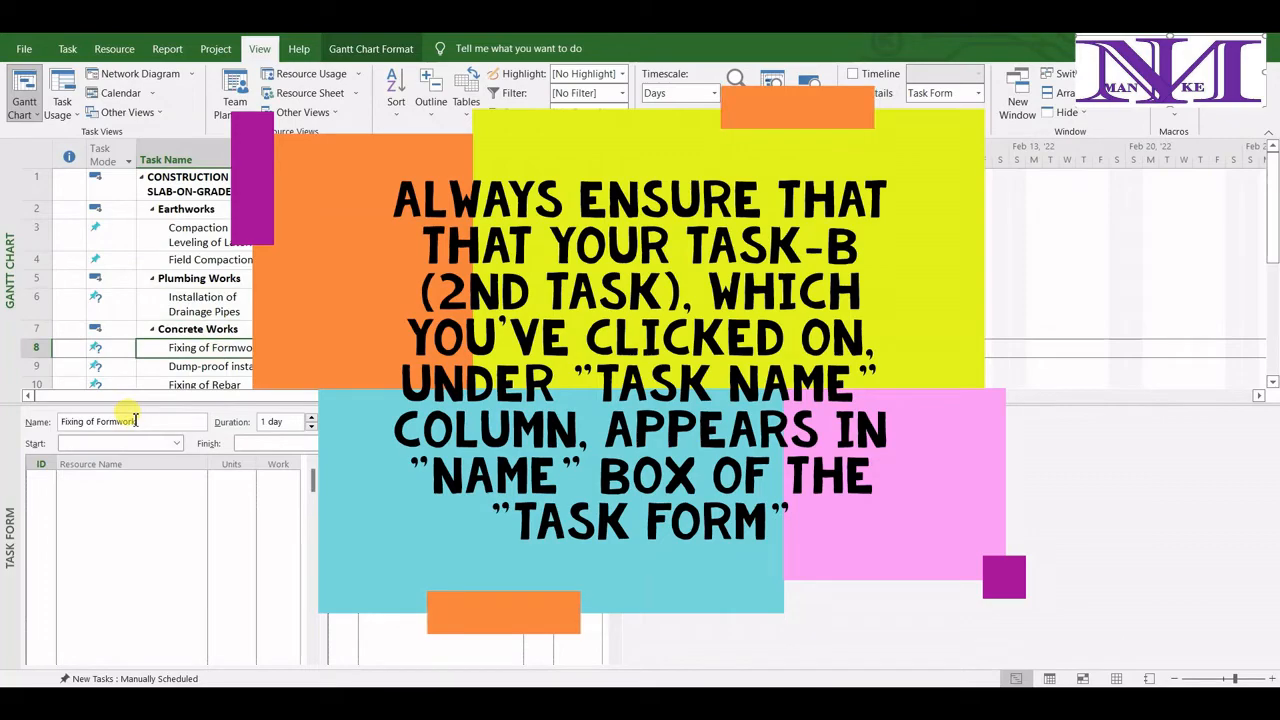
pyautogui.click(220, 300)
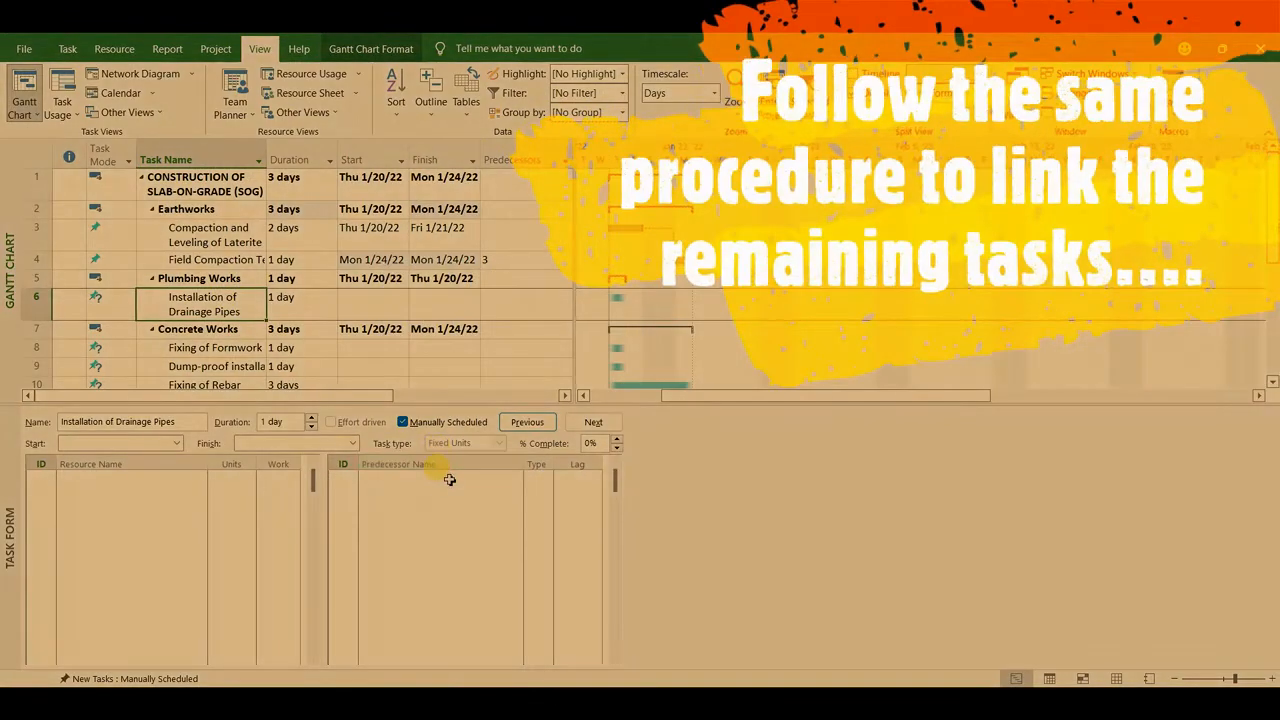
pyautogui.click(452, 478)
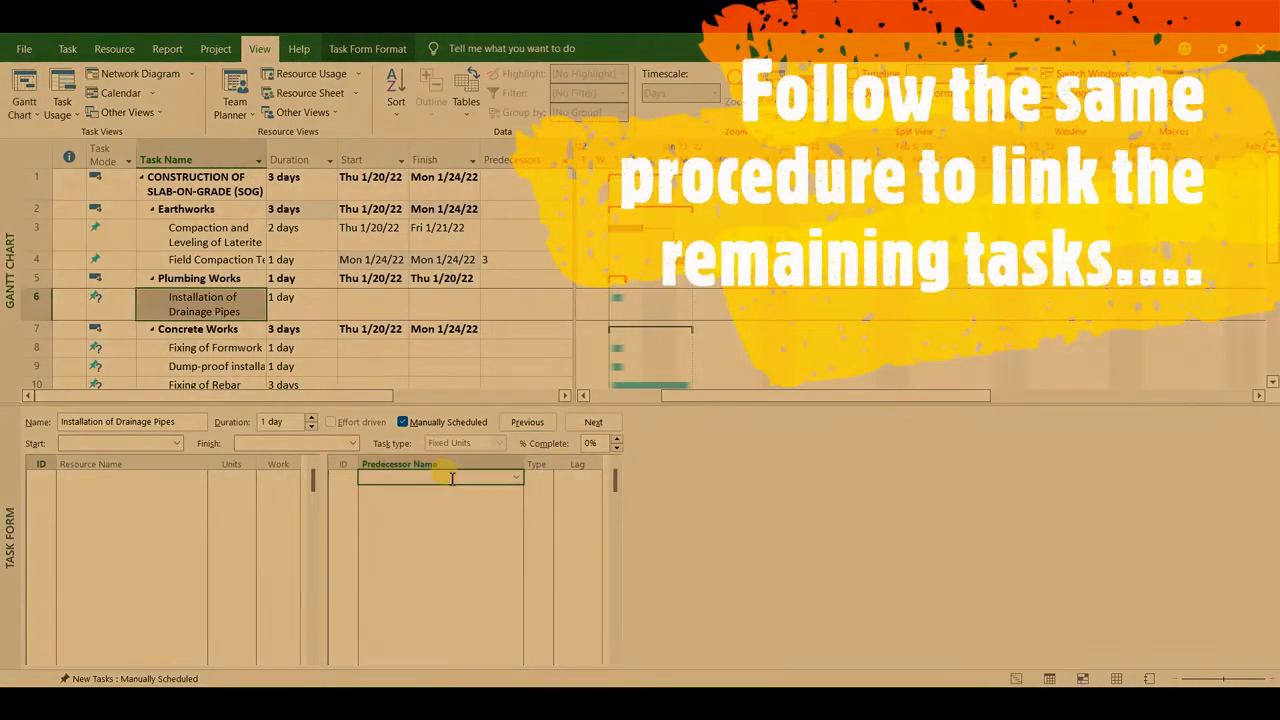
pyautogui.click(519, 482)
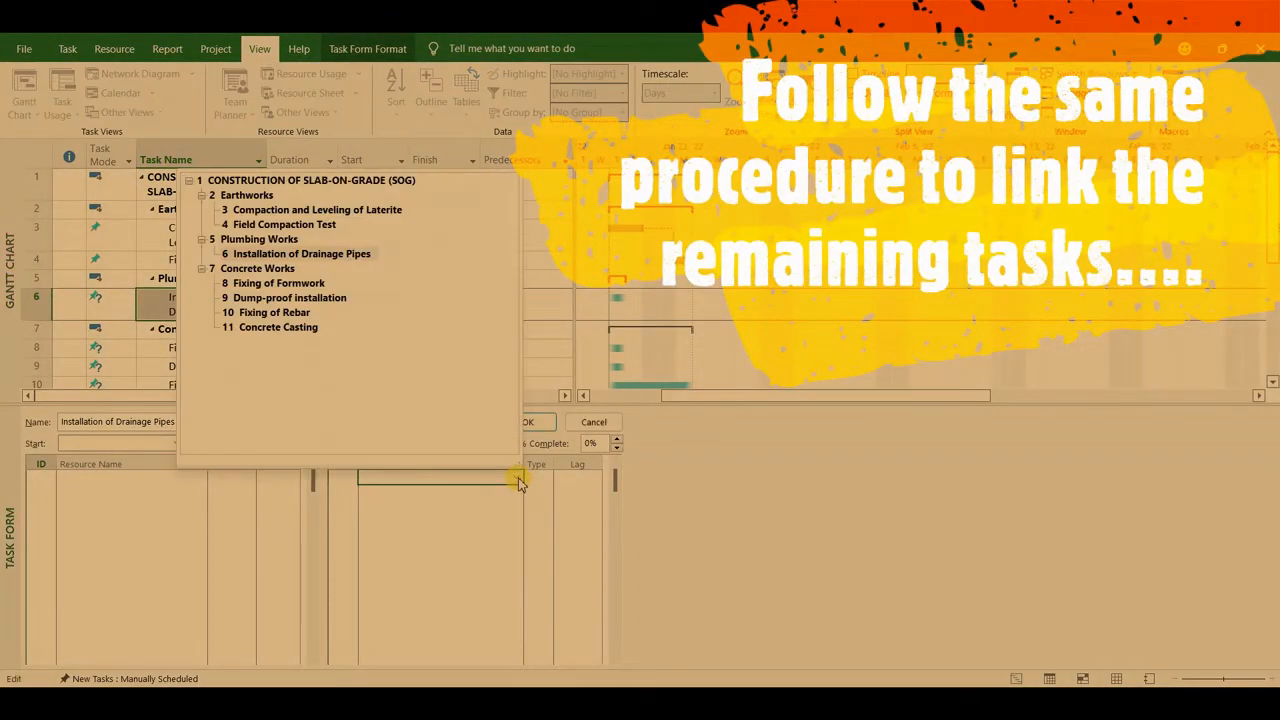
pyautogui.click(329, 226)
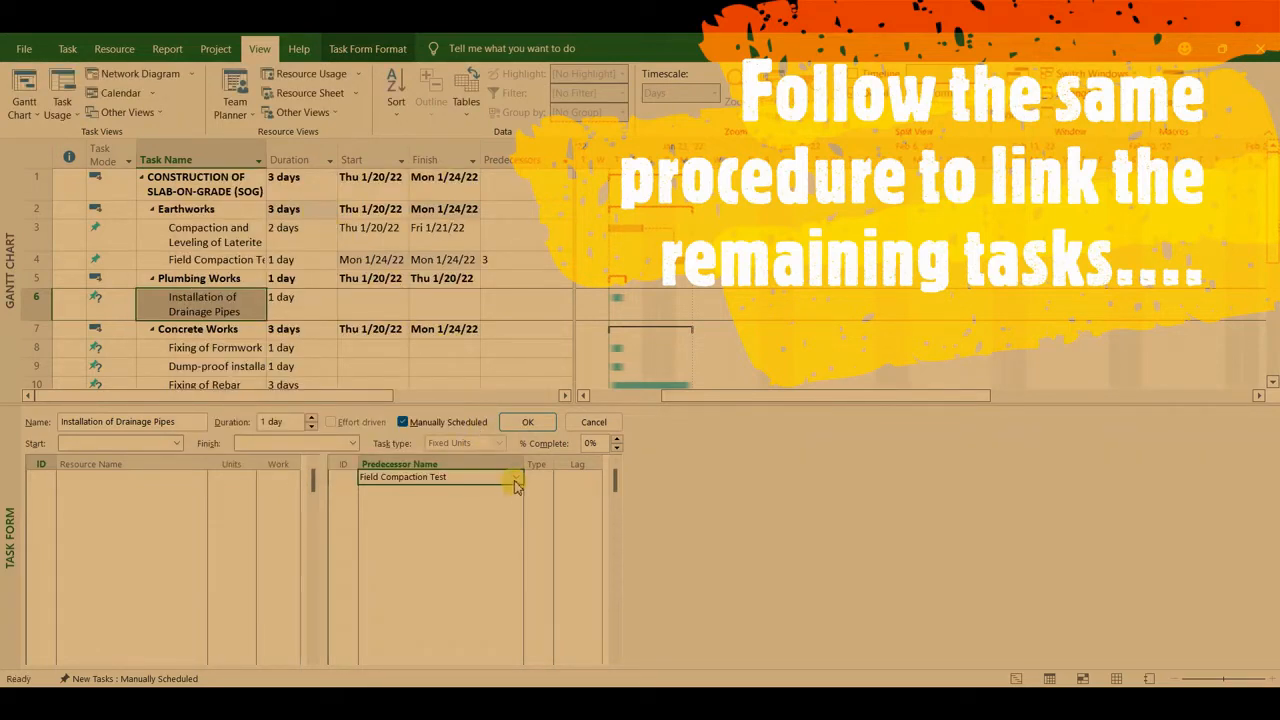
pyautogui.click(545, 482)
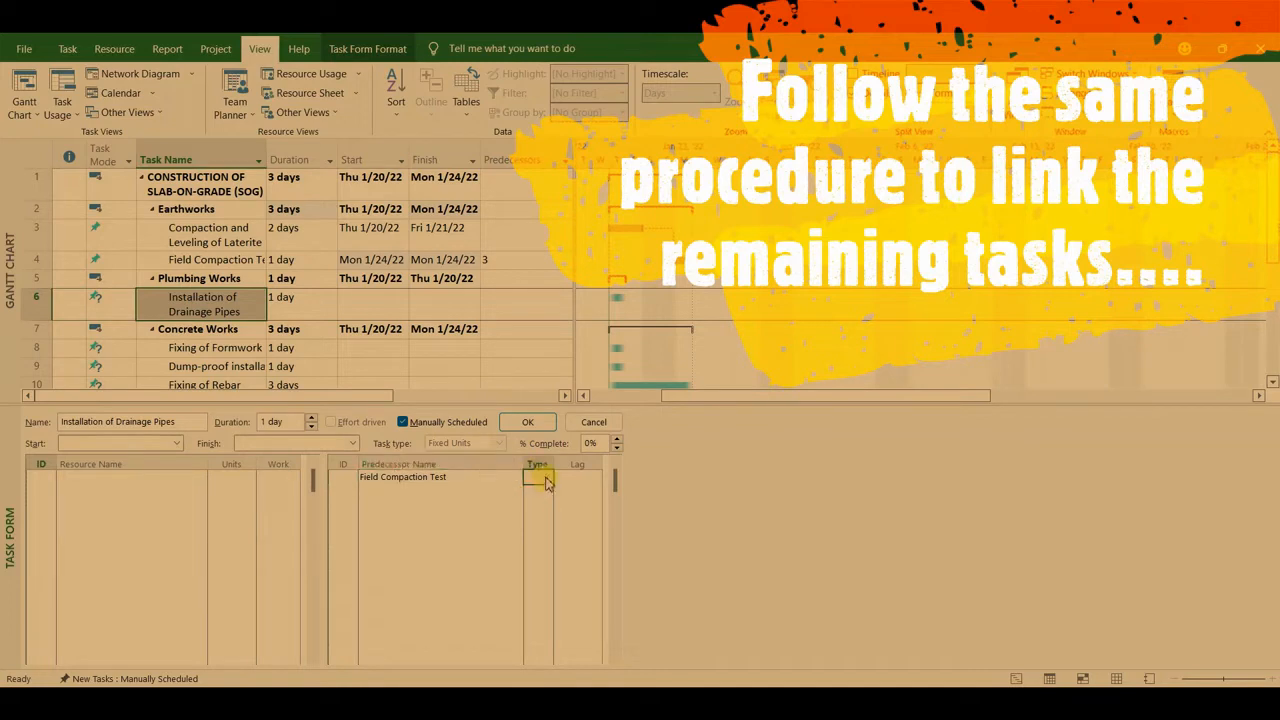
pyautogui.click(545, 482)
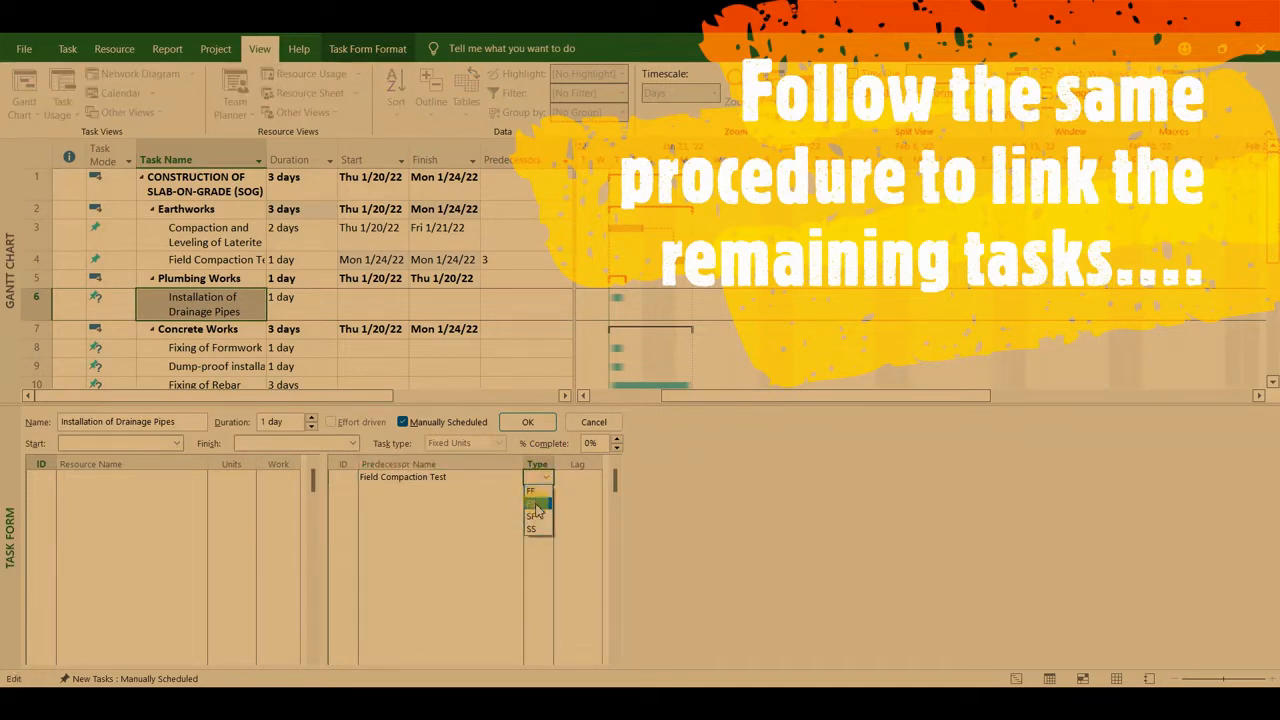
pyautogui.click(537, 505)
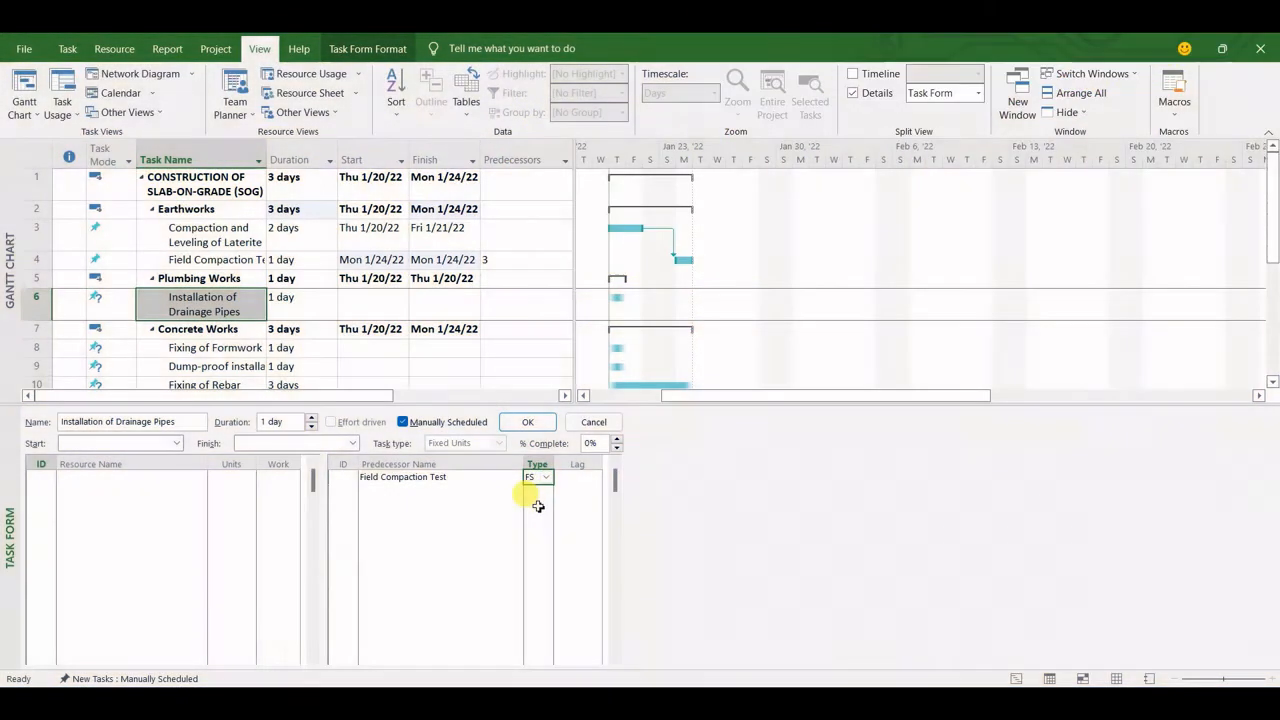
pyautogui.click(537, 428)
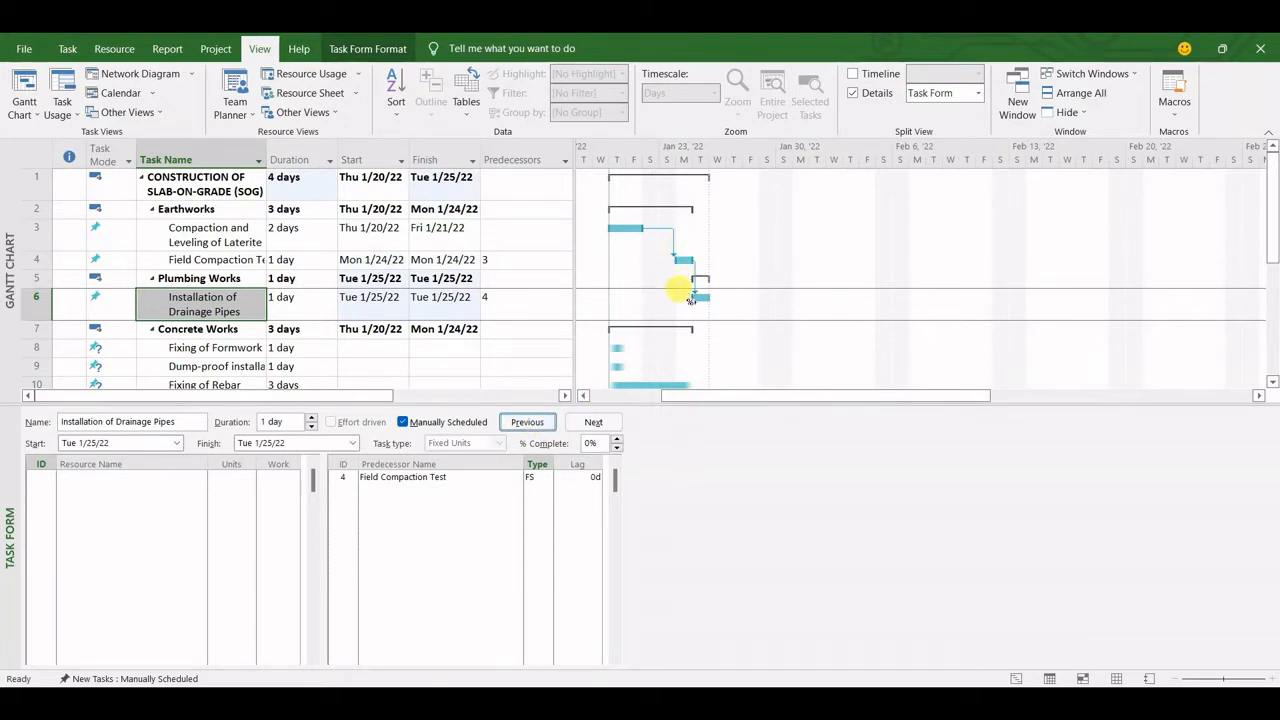
# Make Installation of Drainage Pipes the predecessor of Fixing of Formwork, using dependency type FS
pyautogui.press('Down')
pyautogui.press('Down')
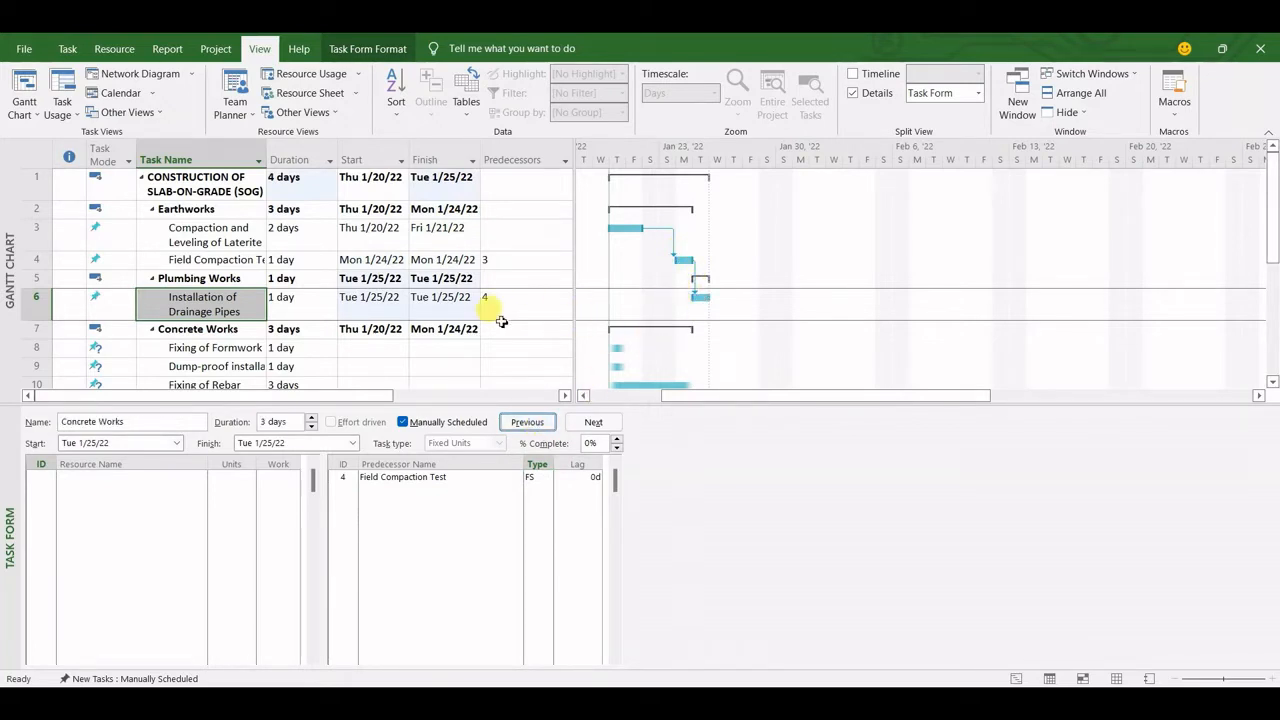
pyautogui.press('Down')
pyautogui.press('Down')
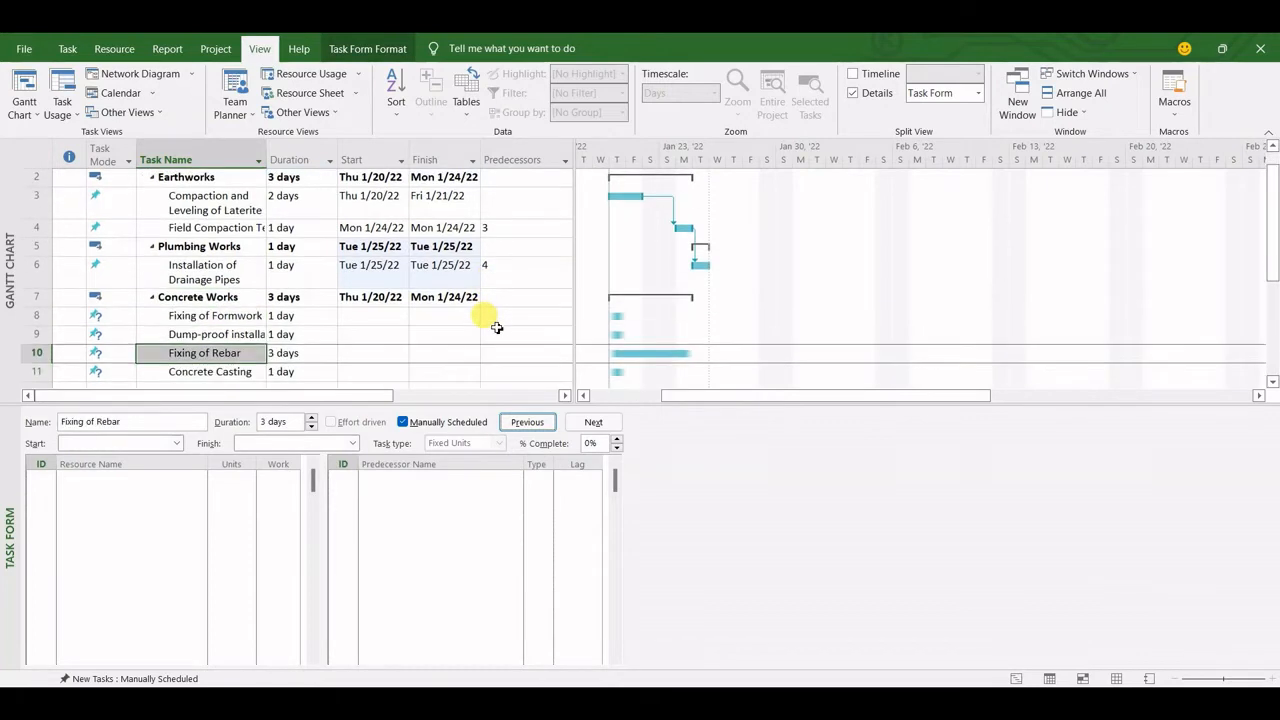
pyautogui.click(230, 316)
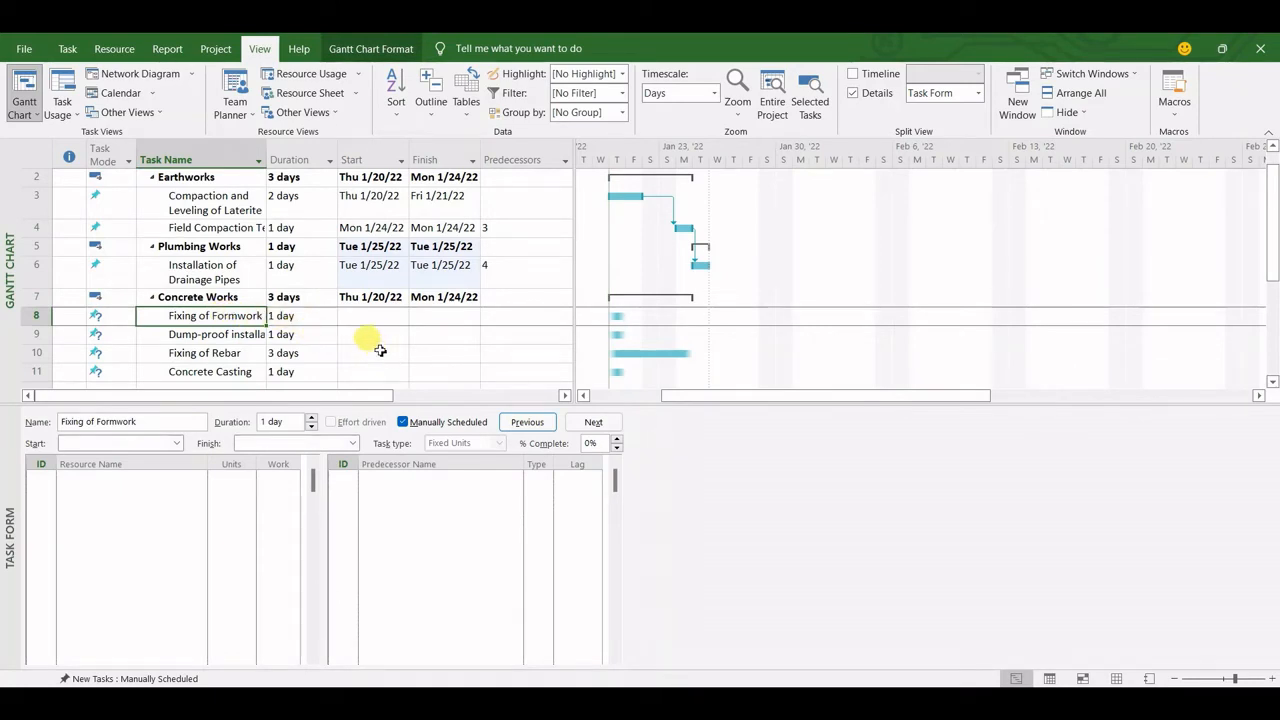
pyautogui.click(441, 478)
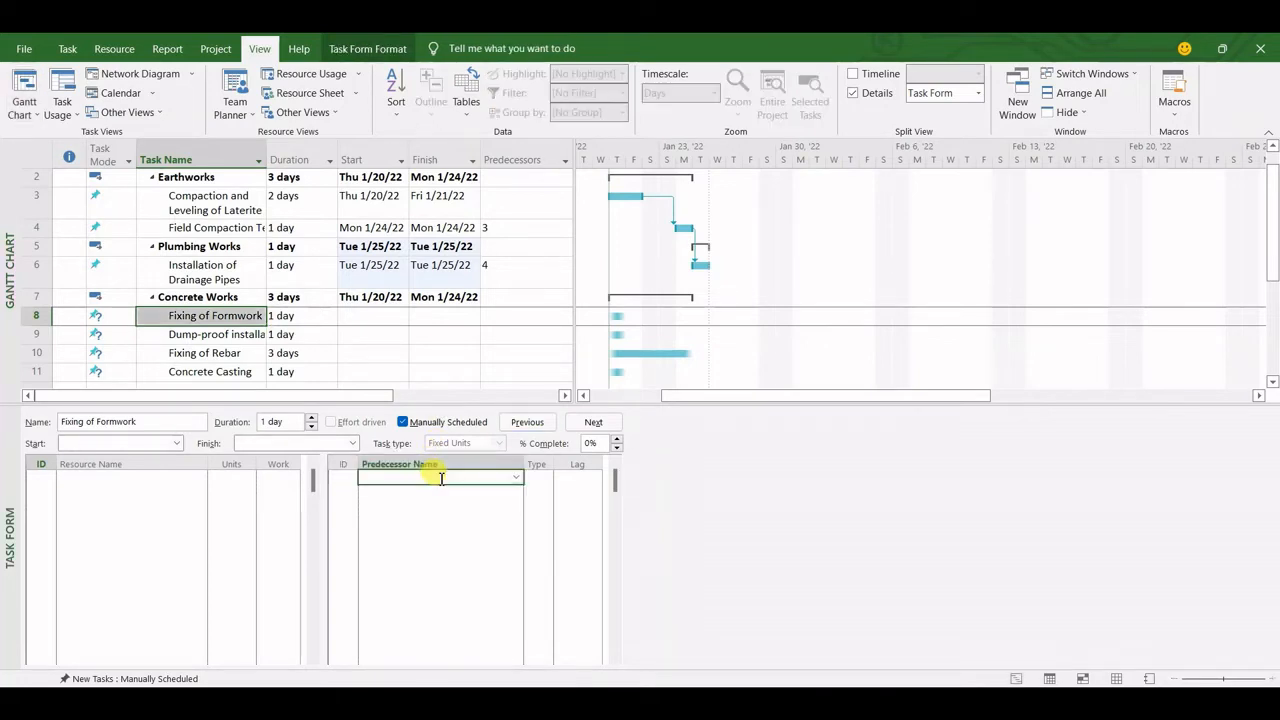
pyautogui.click(518, 480)
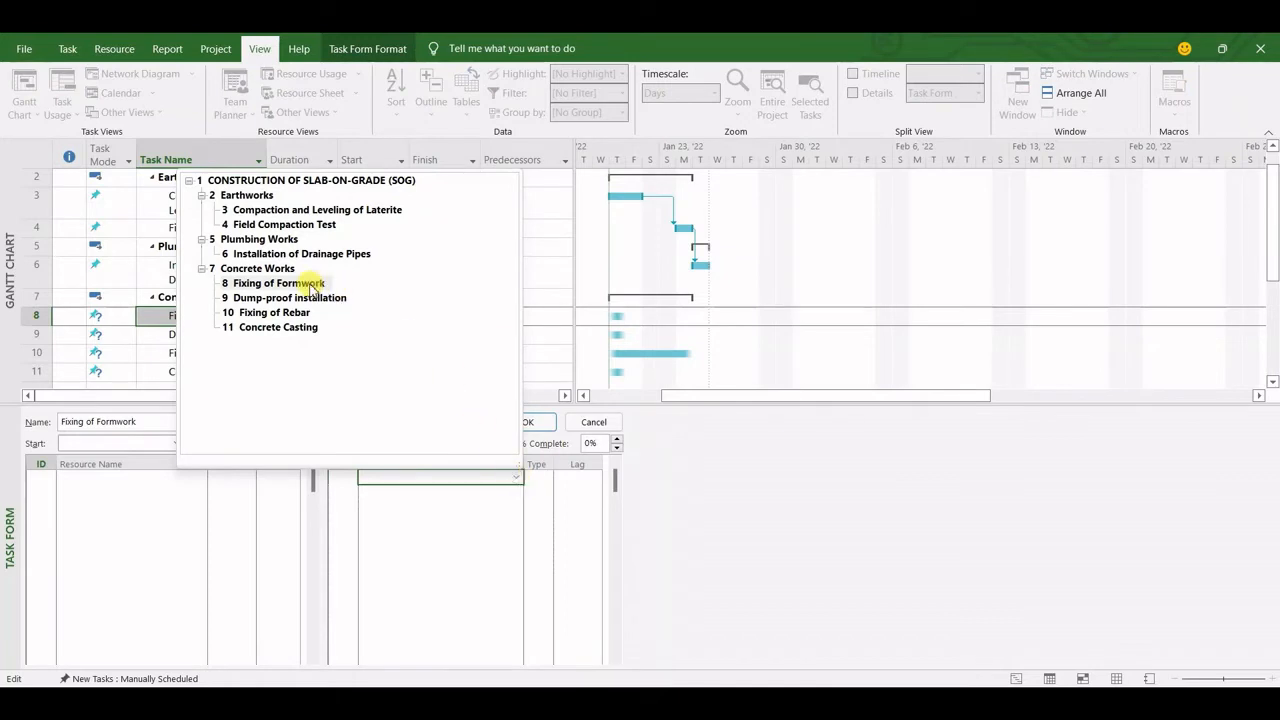
pyautogui.click(355, 256)
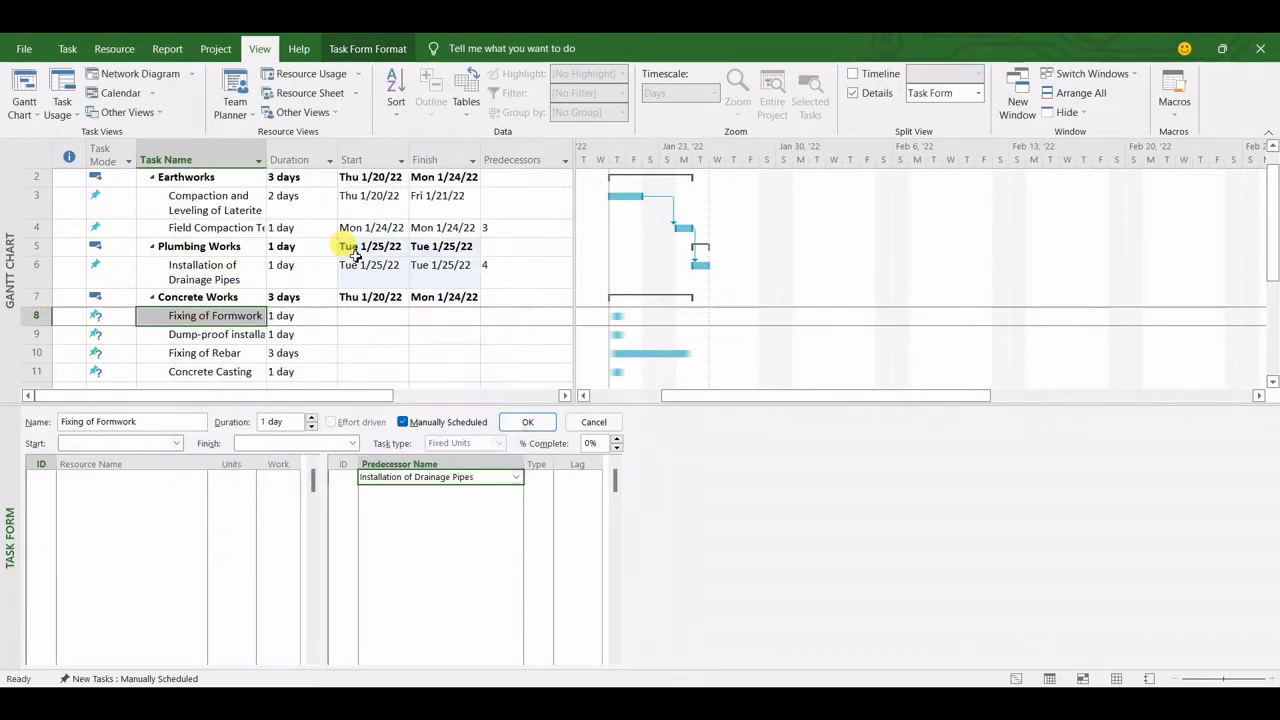
pyautogui.click(540, 479)
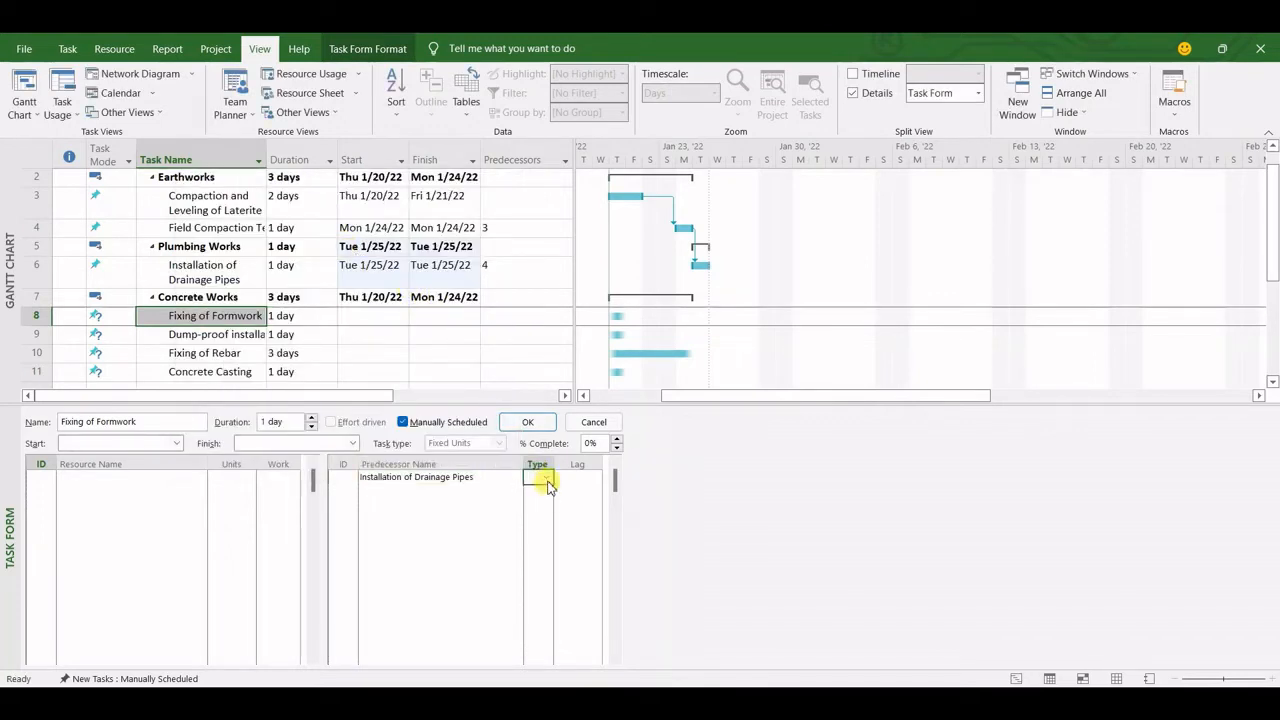
pyautogui.click(546, 479)
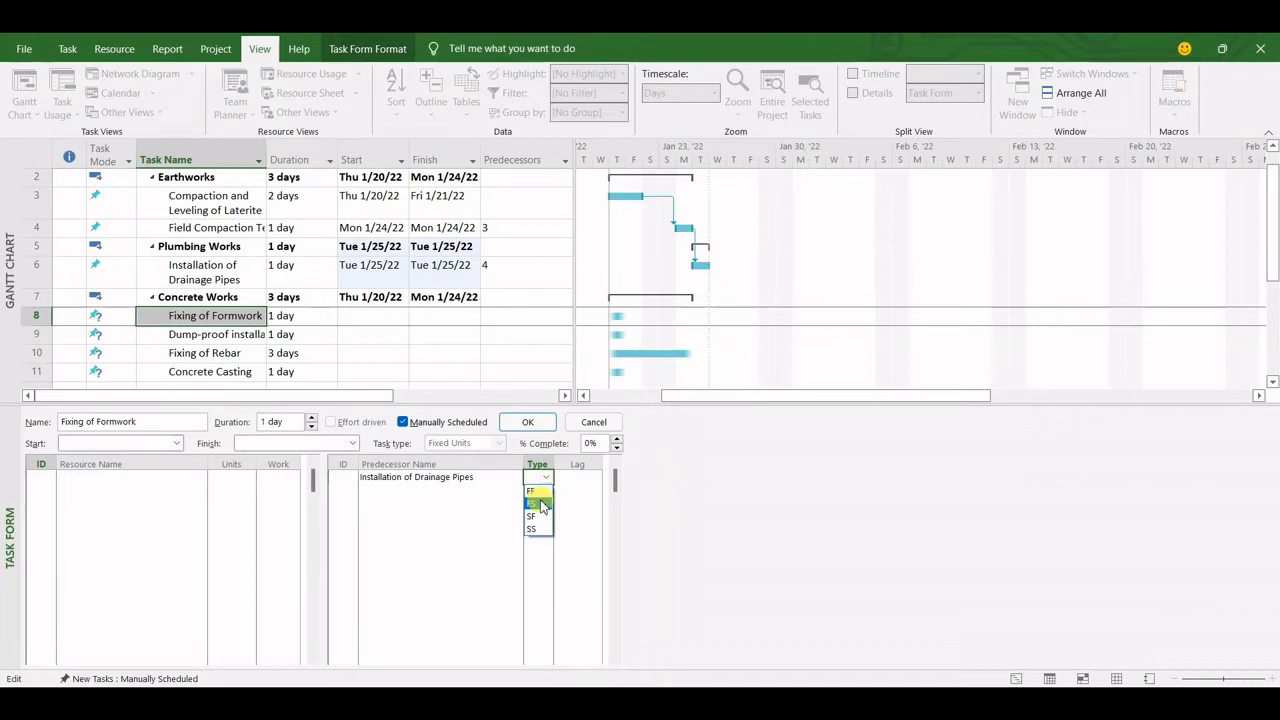
pyautogui.click(540, 505)
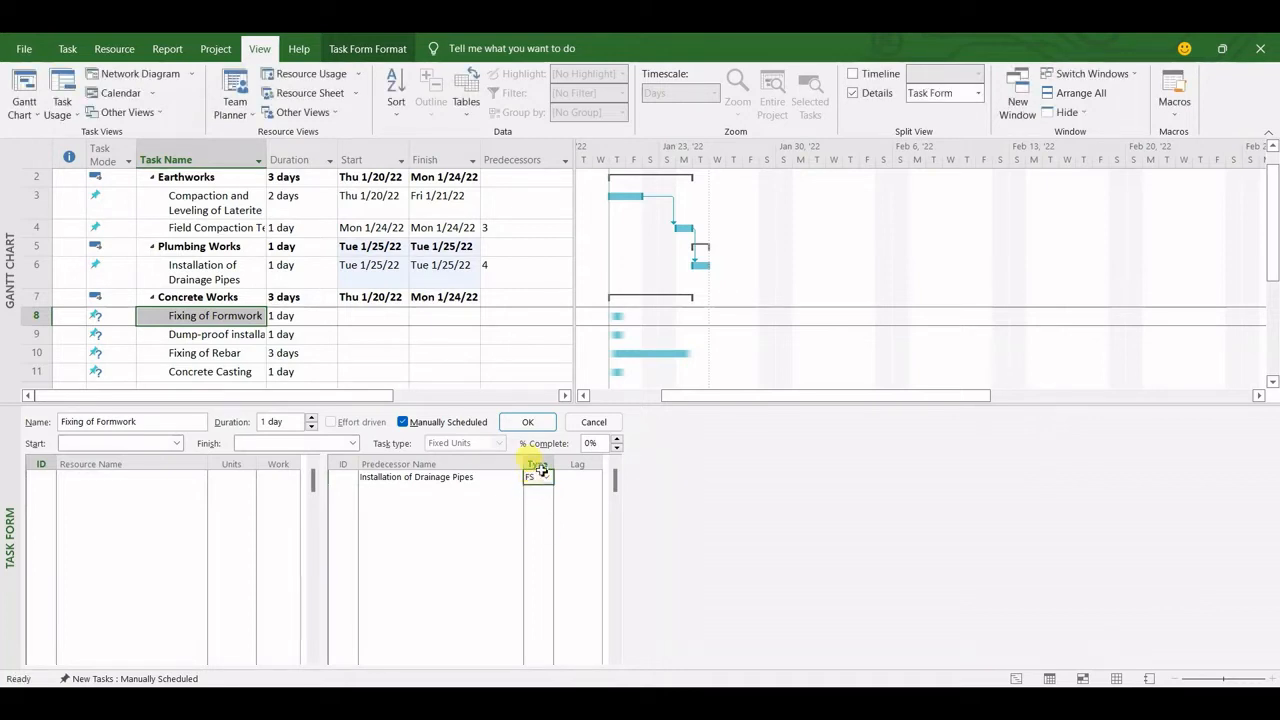
pyautogui.click(530, 422)
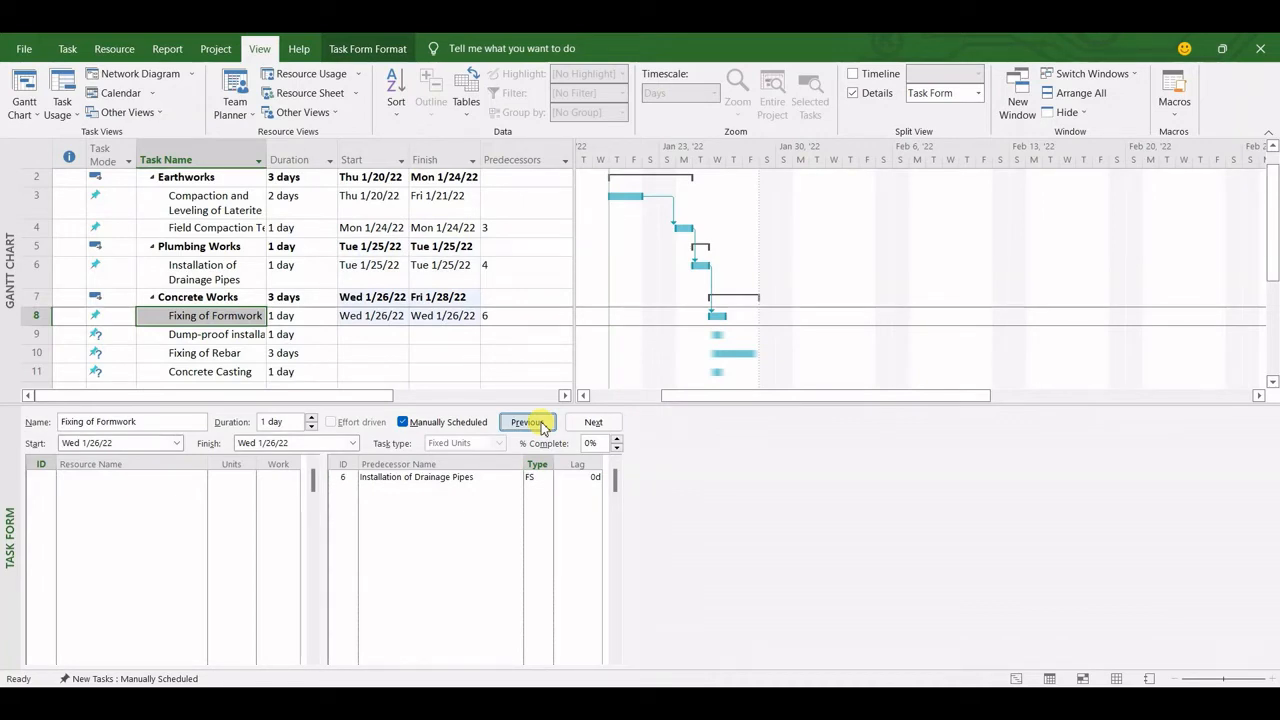
# Link Dump-proof installation to the predecessor Fixing of Formwork with dependency type FS
pyautogui.click(216, 337)
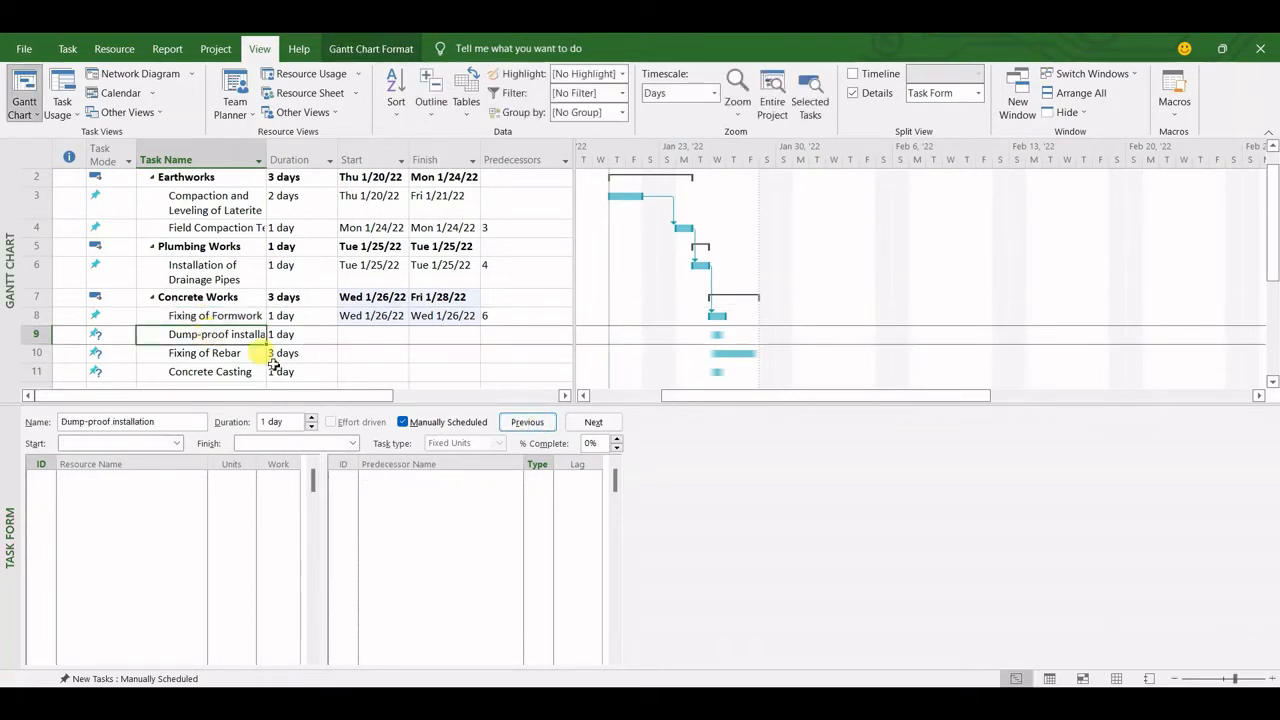
pyautogui.click(496, 481)
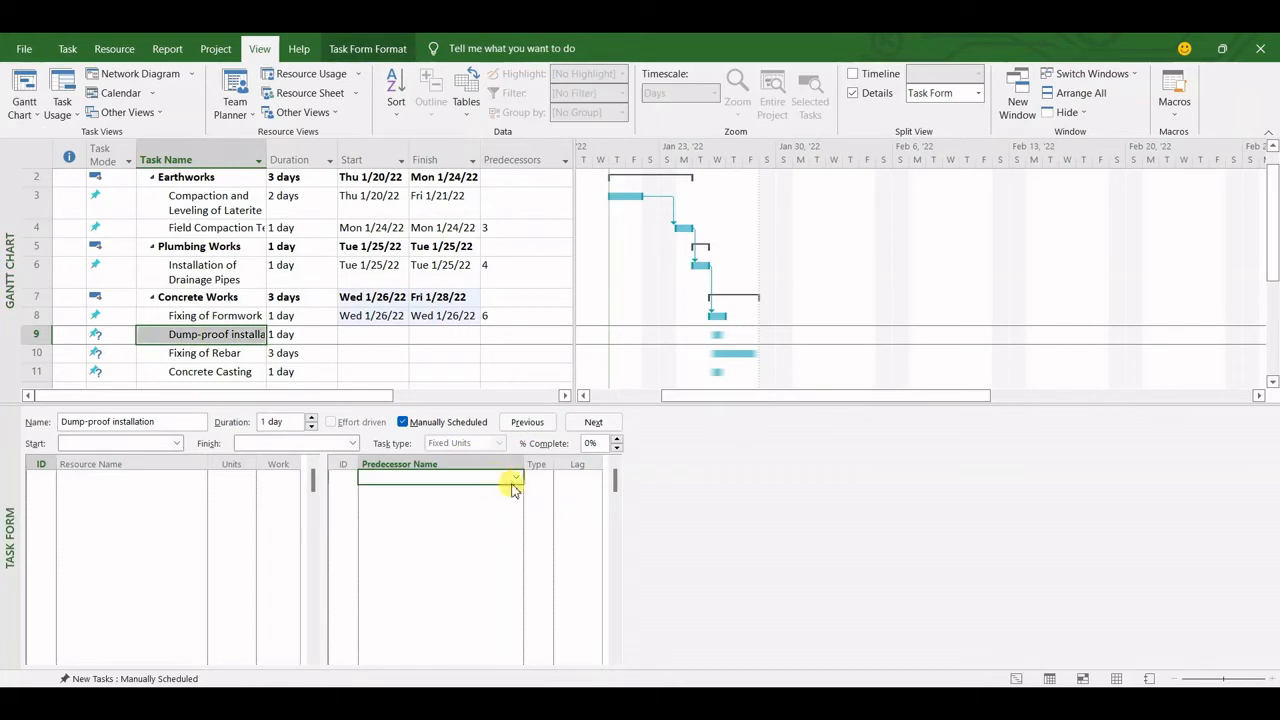
pyautogui.click(517, 479)
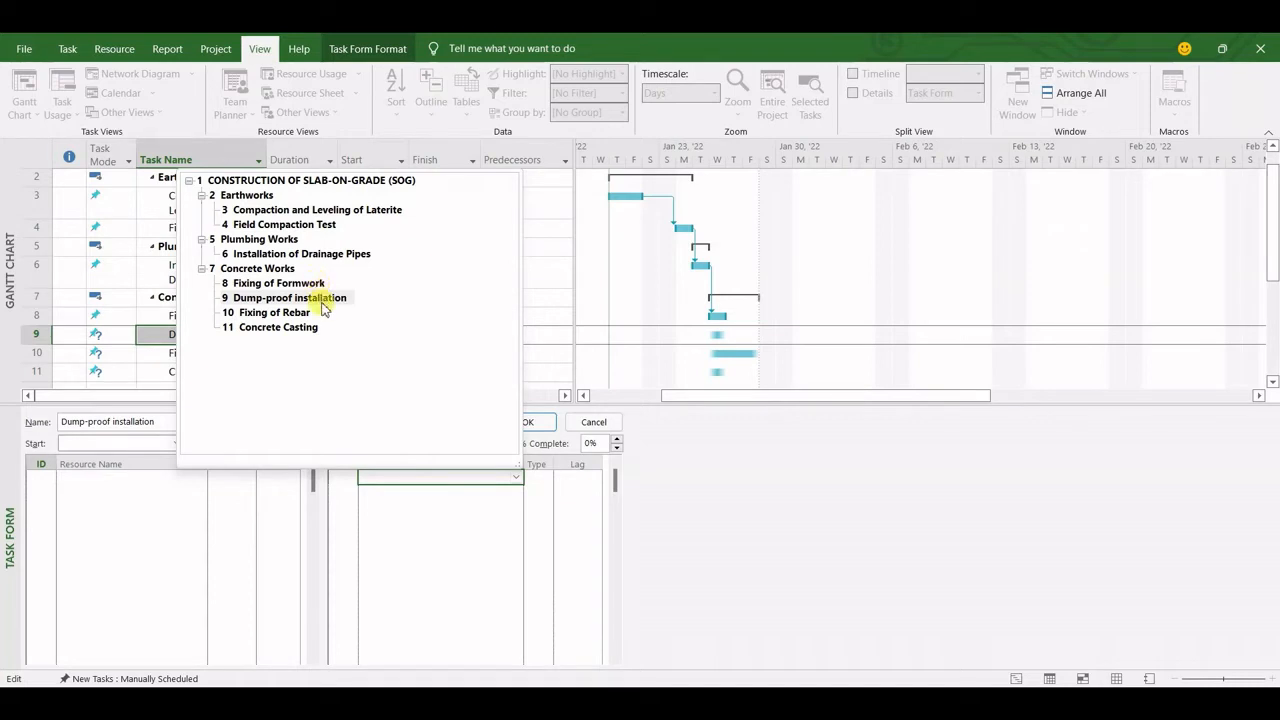
pyautogui.click(318, 285)
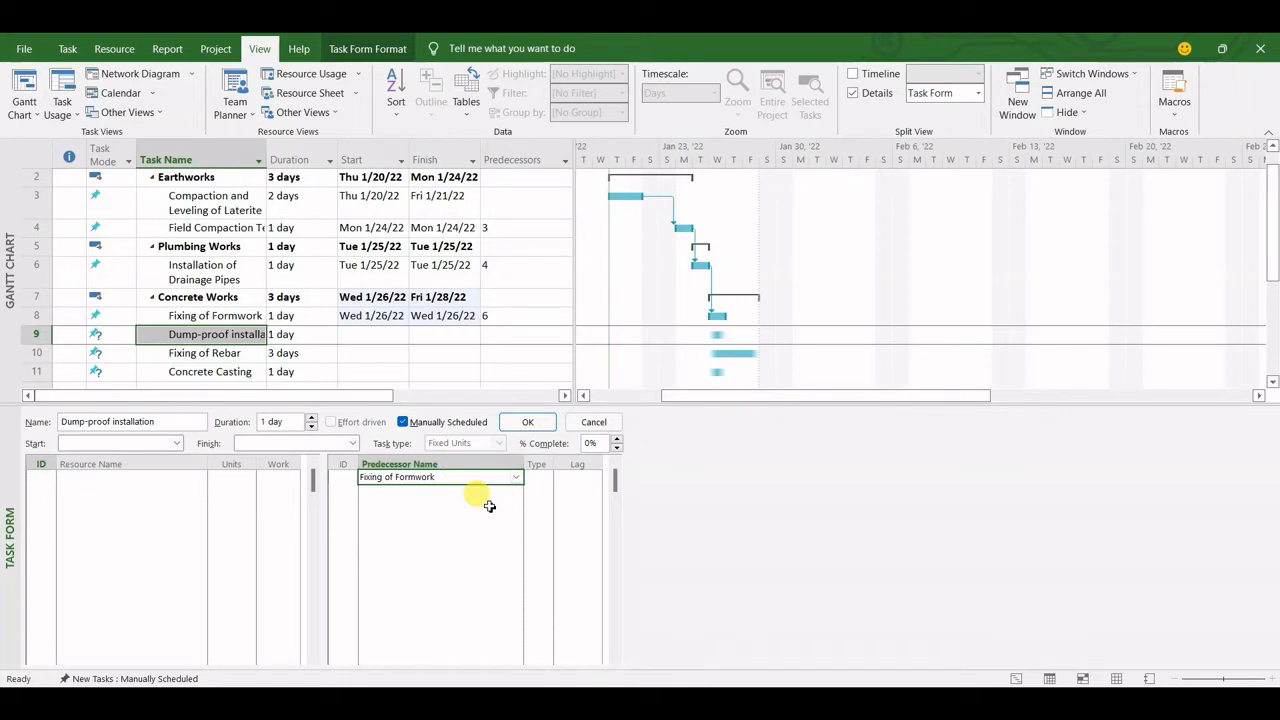
pyautogui.click(537, 478)
pyautogui.click(543, 478)
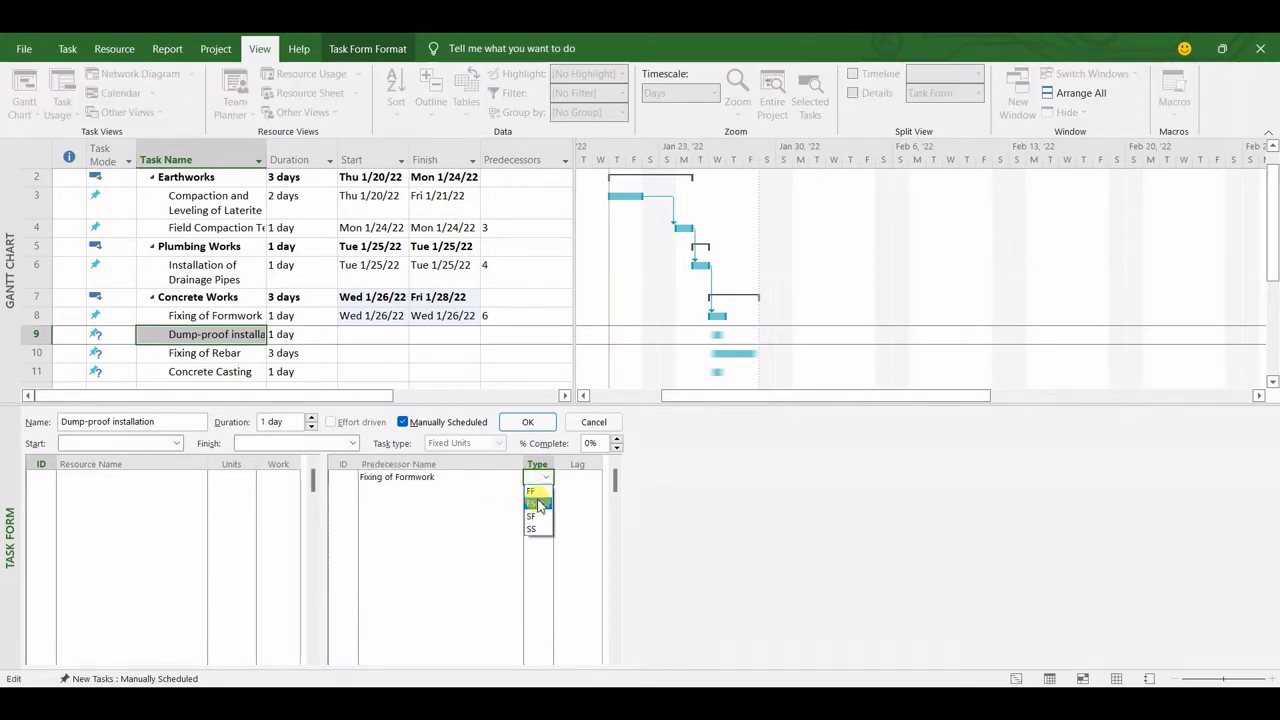
pyautogui.click(537, 508)
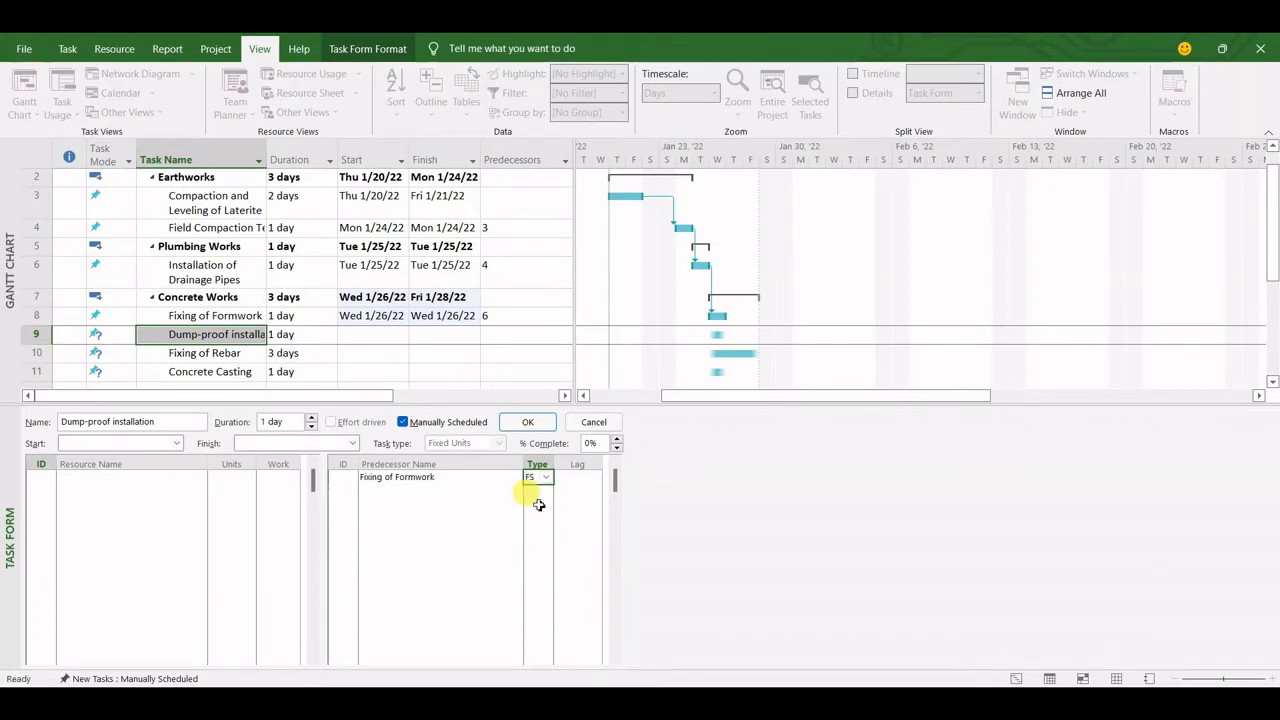
pyautogui.click(527, 422)
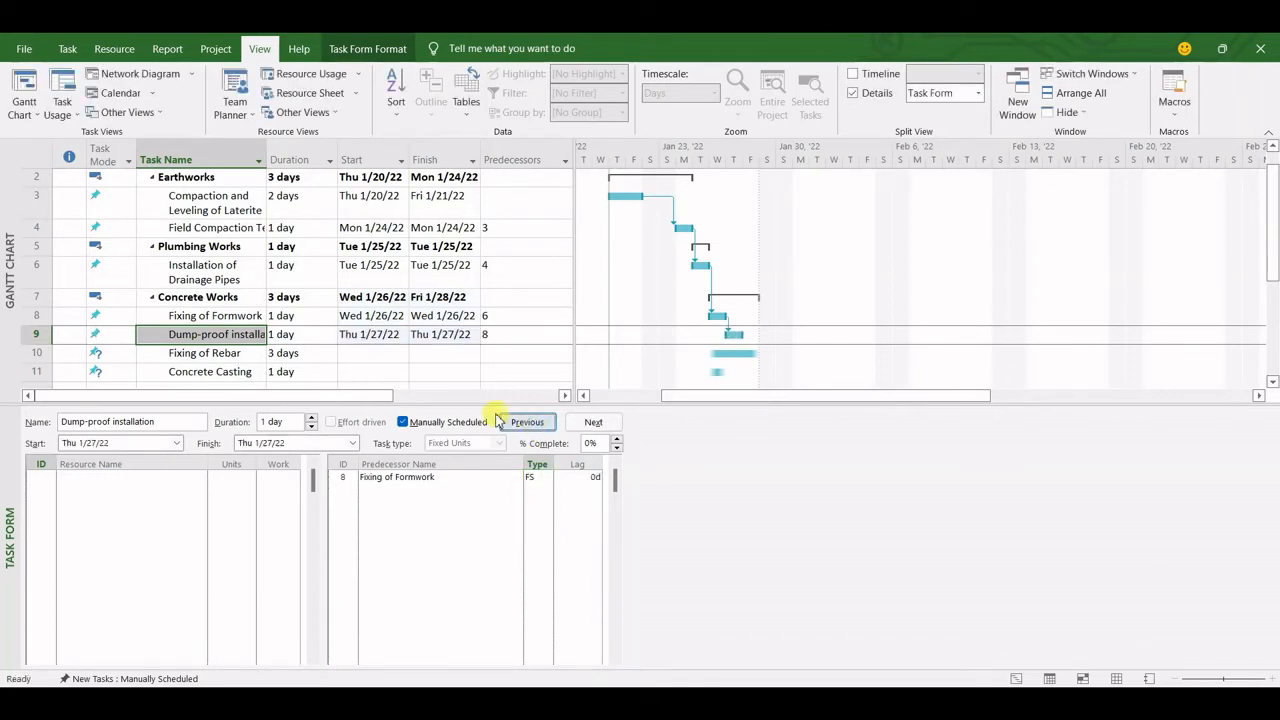
# Make Dump-proof installation the predecessor of Fixing of Rebar, using dependency type SS
pyautogui.click(223, 355)
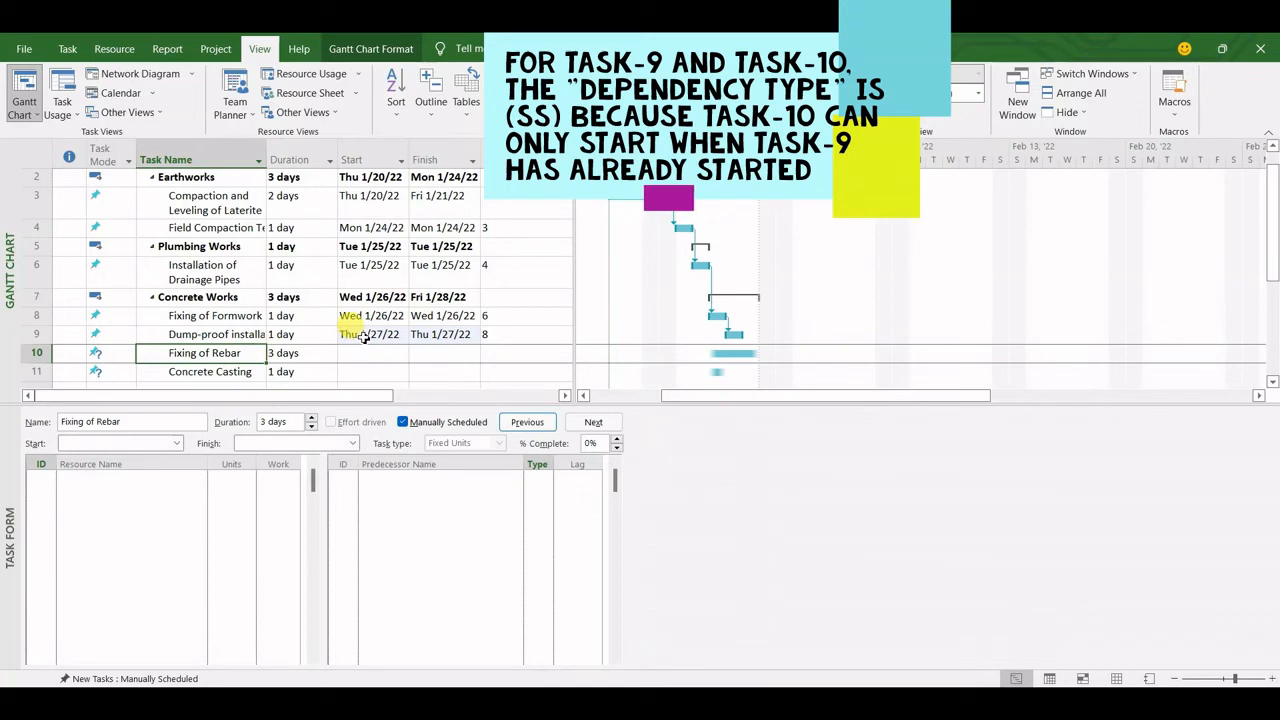
pyautogui.click(445, 481)
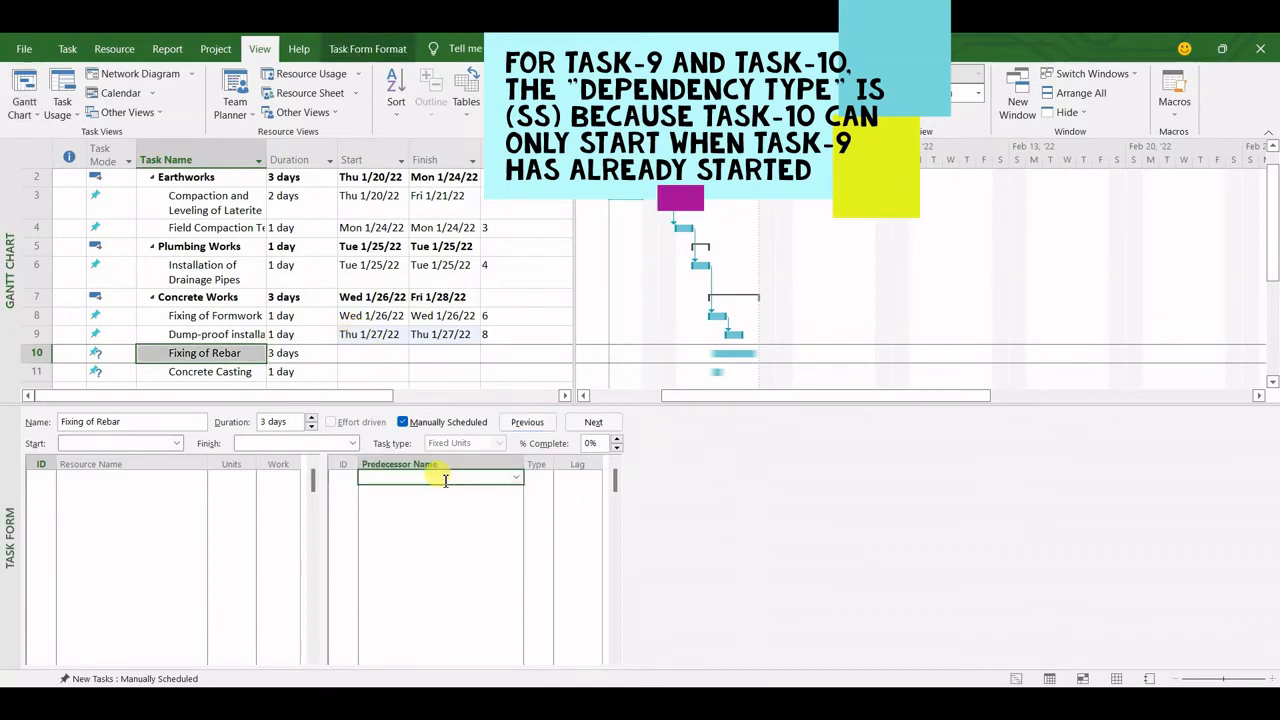
pyautogui.click(517, 481)
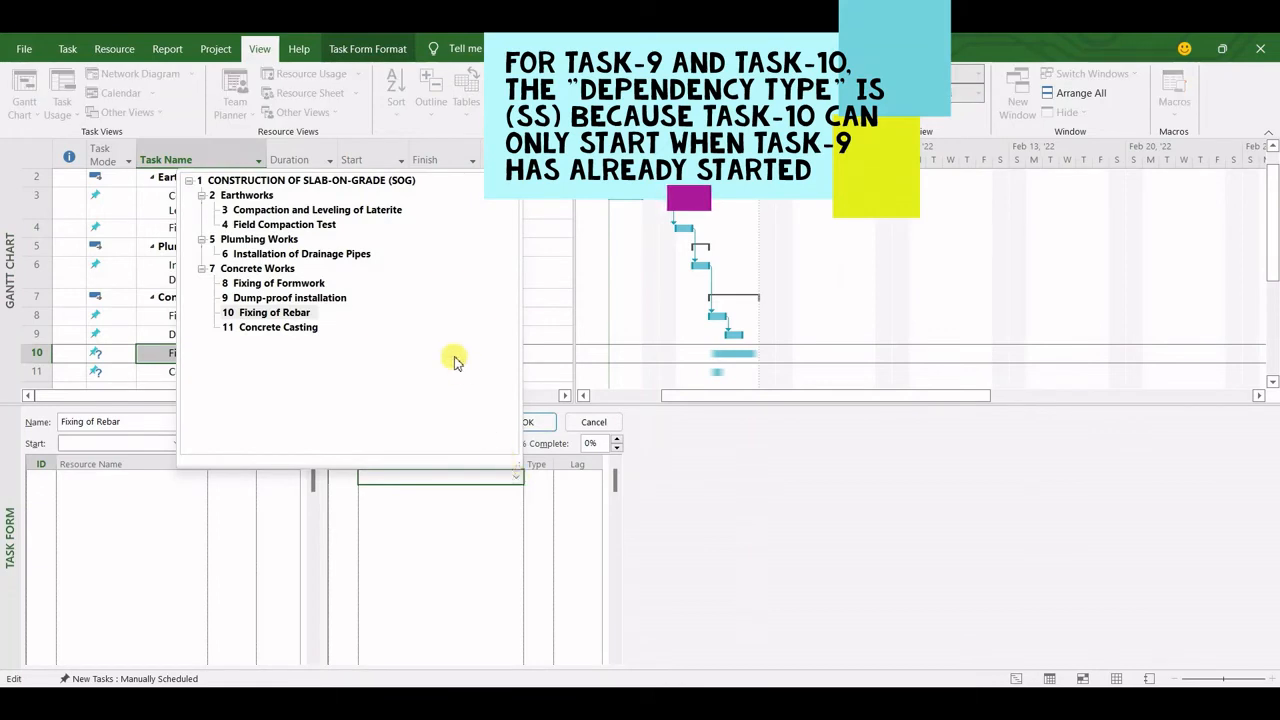
pyautogui.click(305, 298)
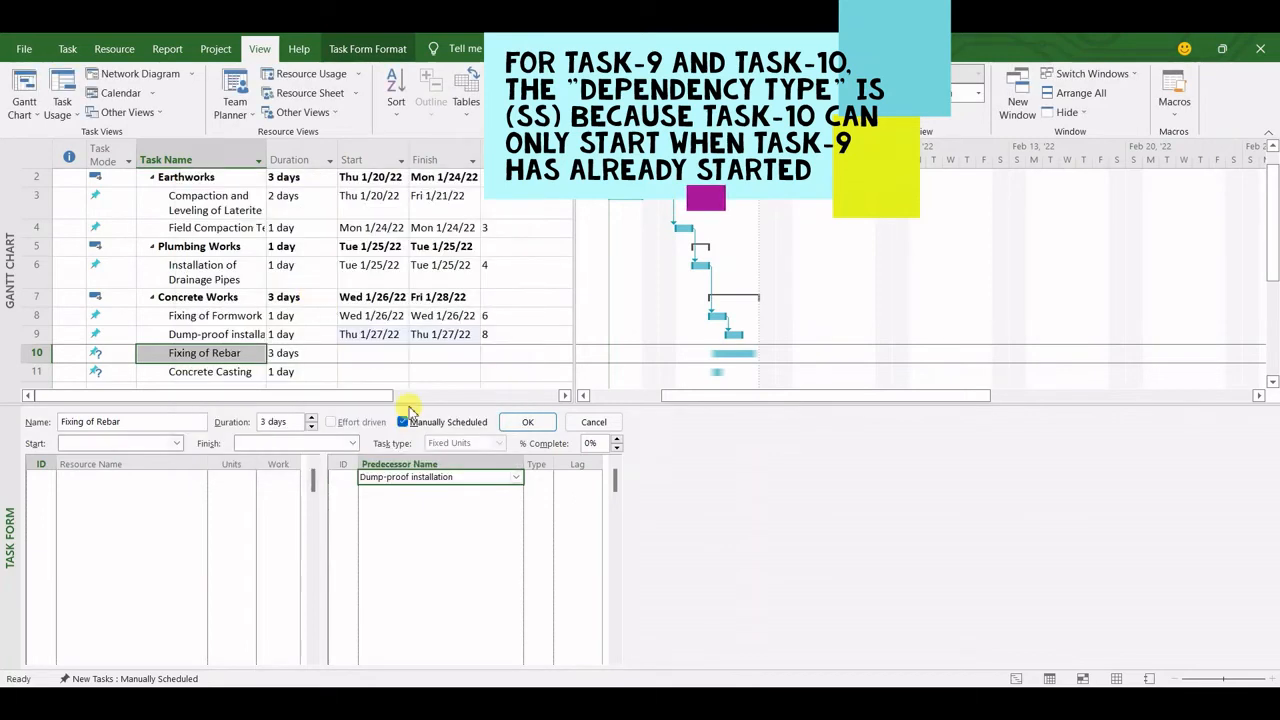
pyautogui.click(533, 476)
pyautogui.click(546, 478)
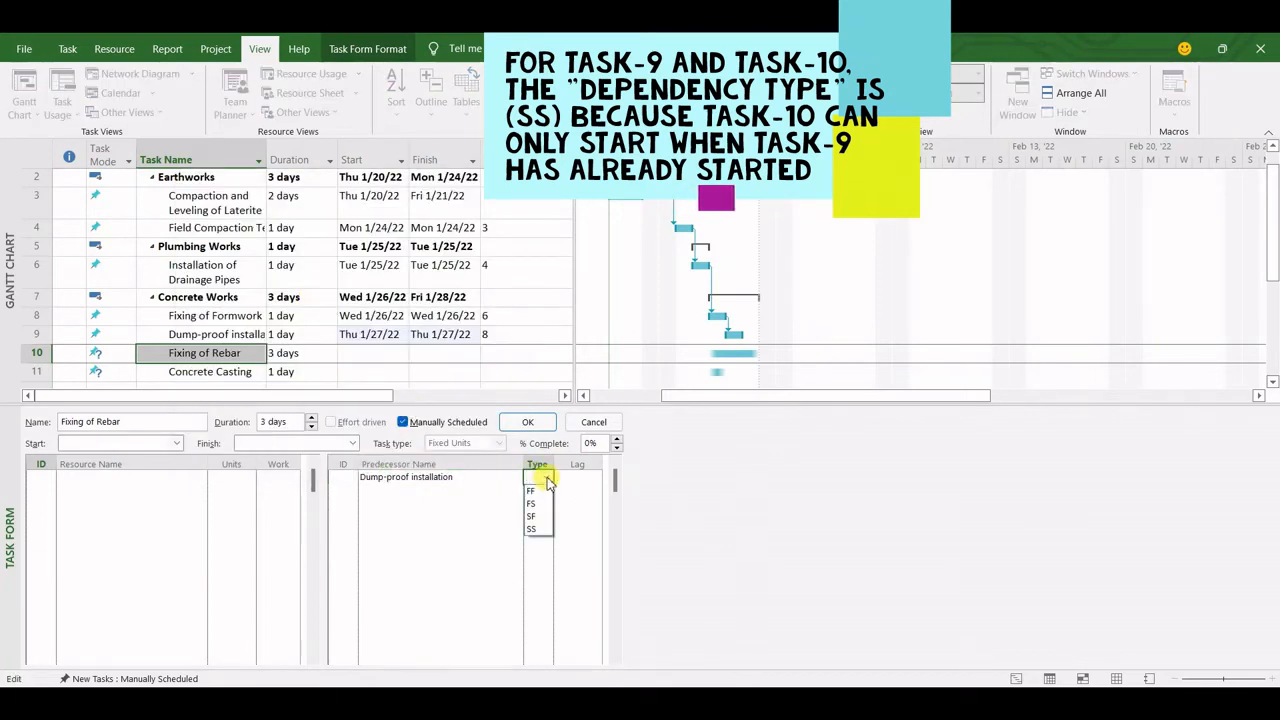
pyautogui.click(537, 530)
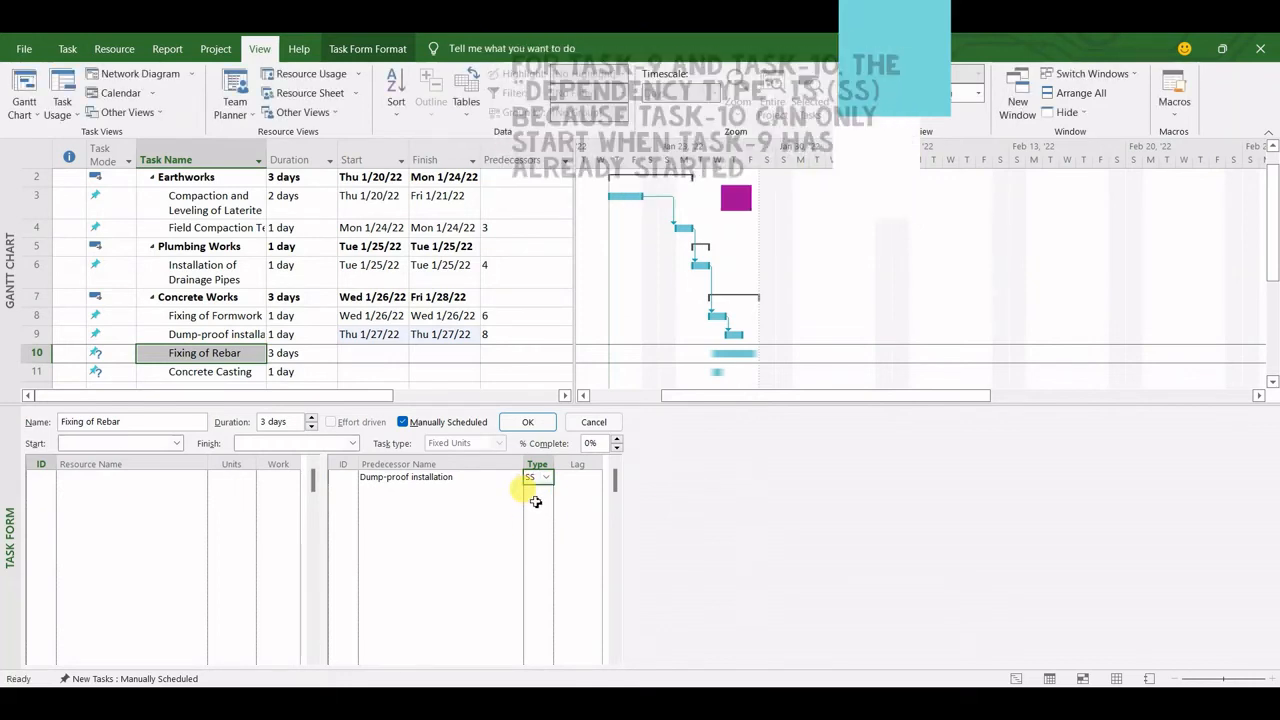
pyautogui.click(528, 422)
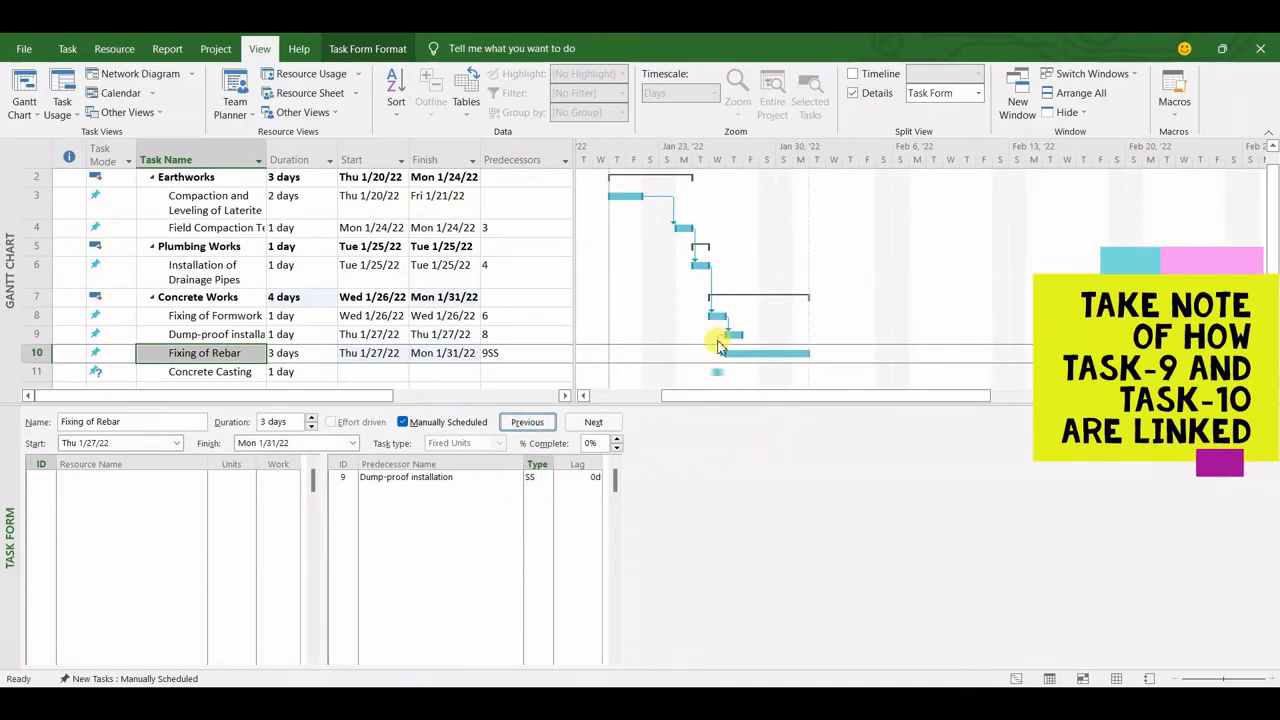
# Link Concrete Casting to the predecessor Fixing of Rebar with dependency type FS
pyautogui.click(205, 374)
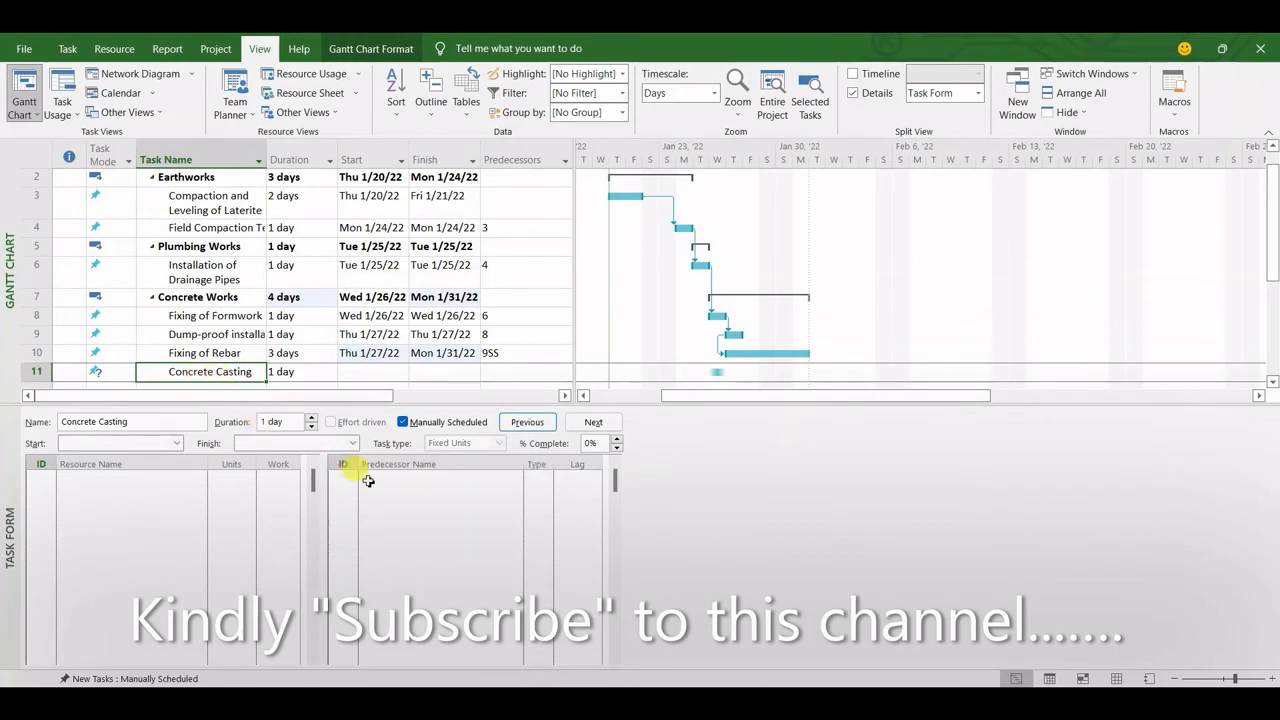
pyautogui.click(455, 480)
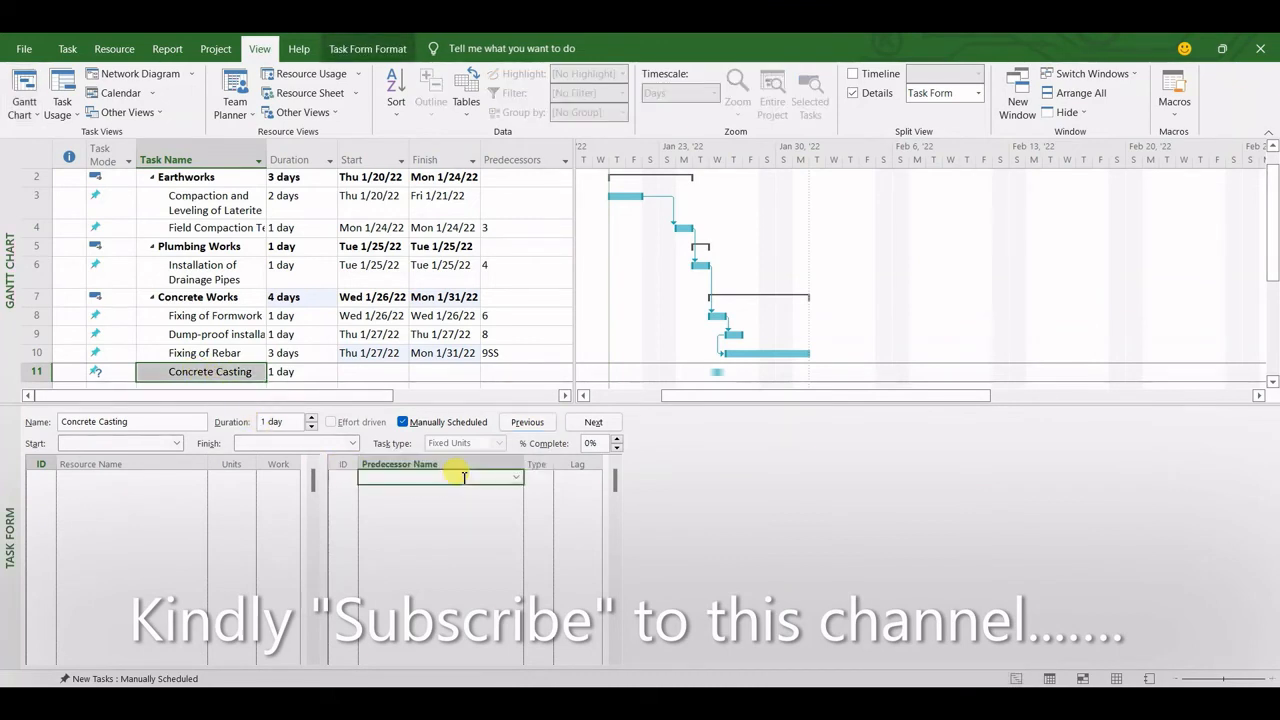
pyautogui.click(517, 478)
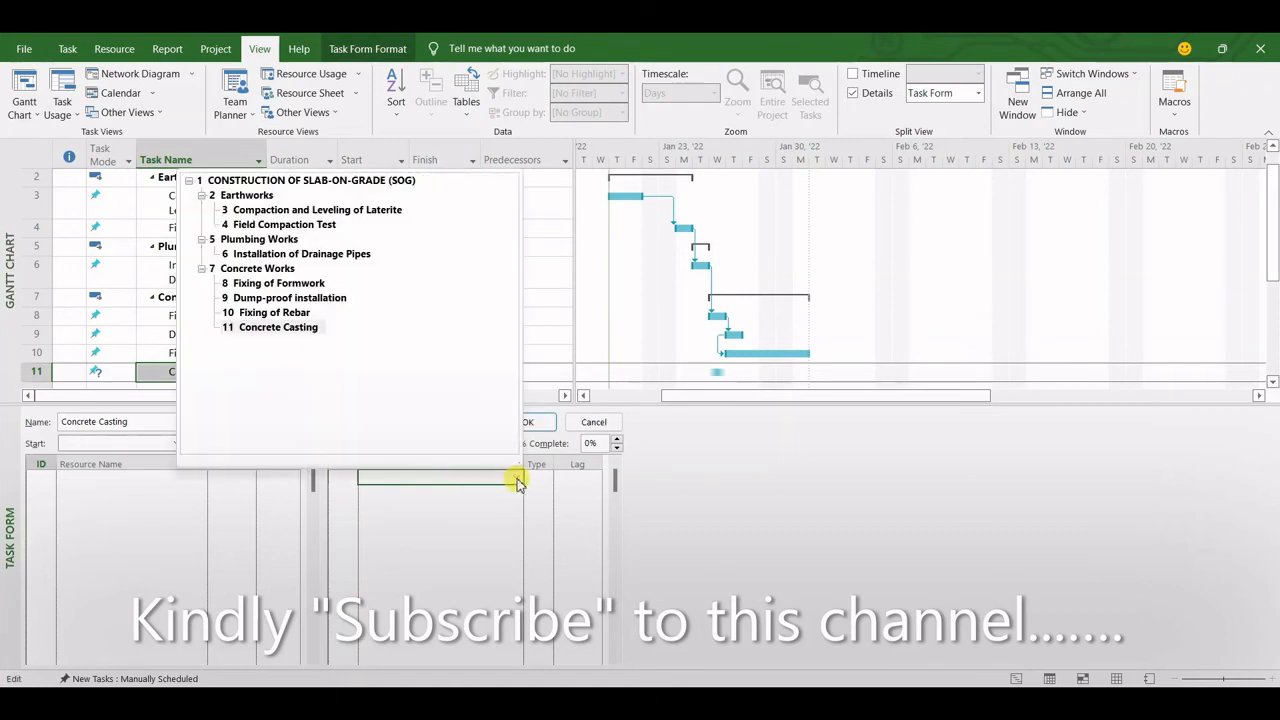
pyautogui.click(300, 313)
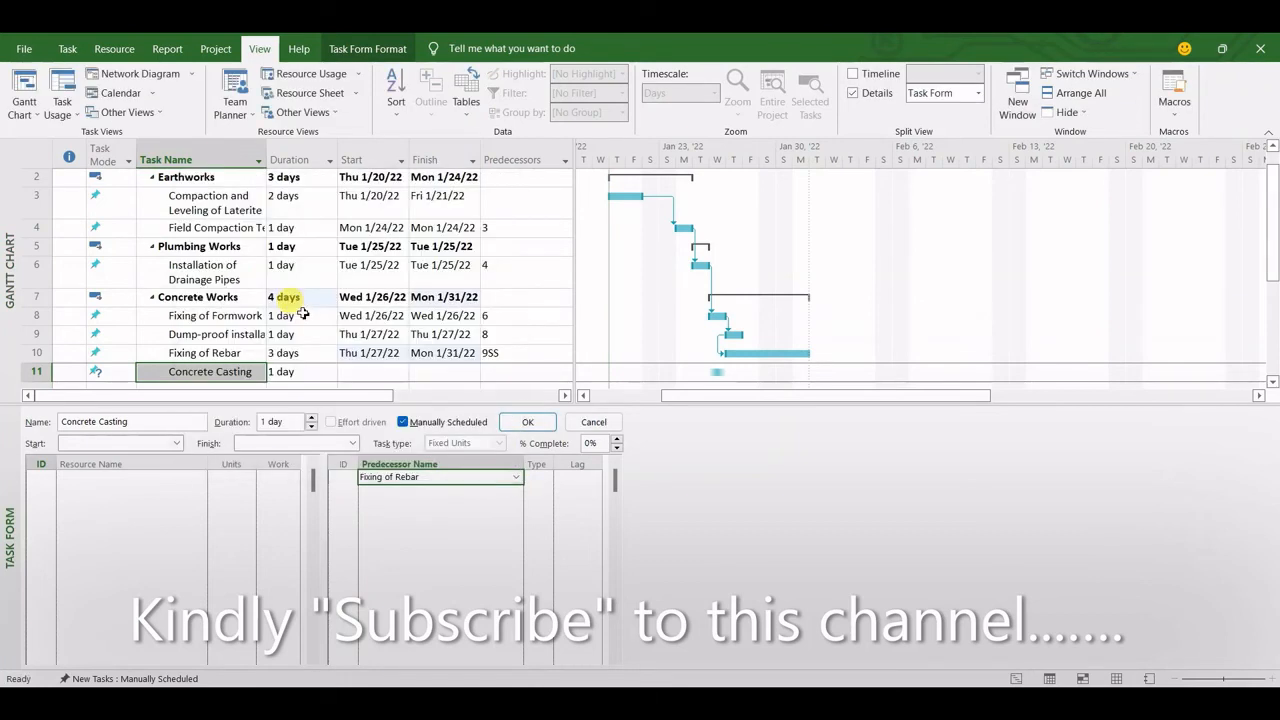
pyautogui.click(536, 476)
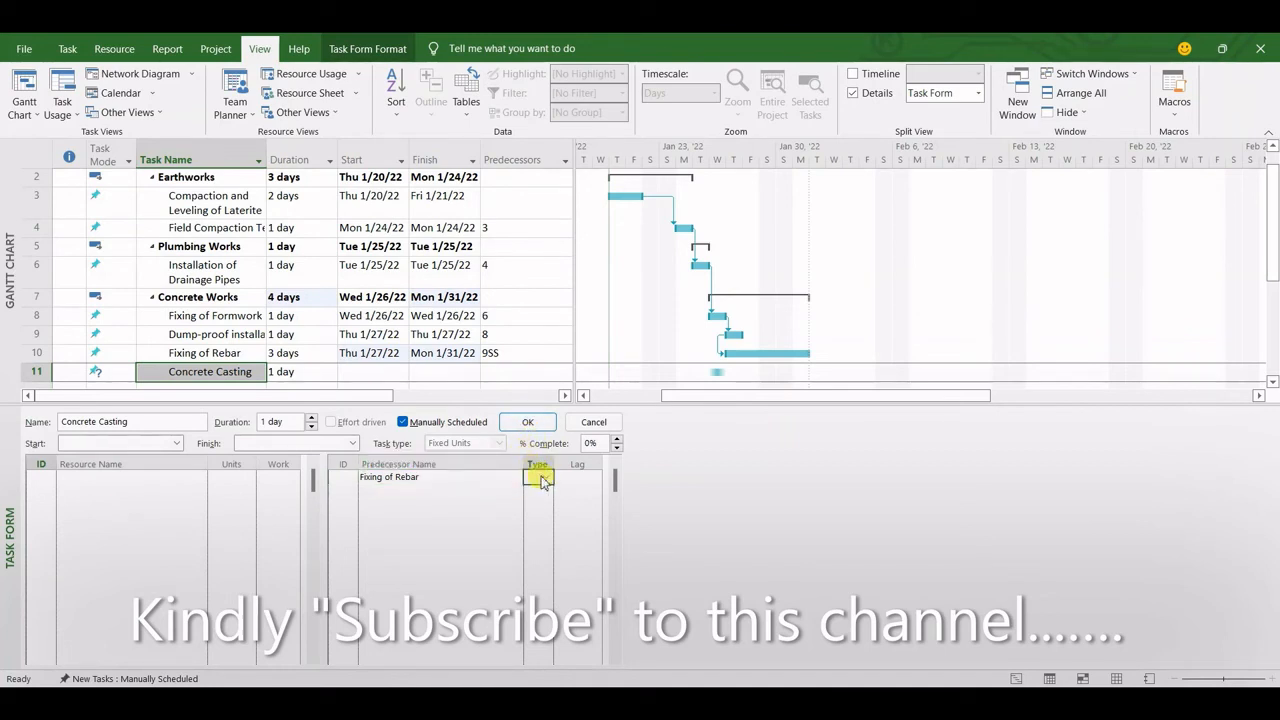
pyautogui.click(547, 478)
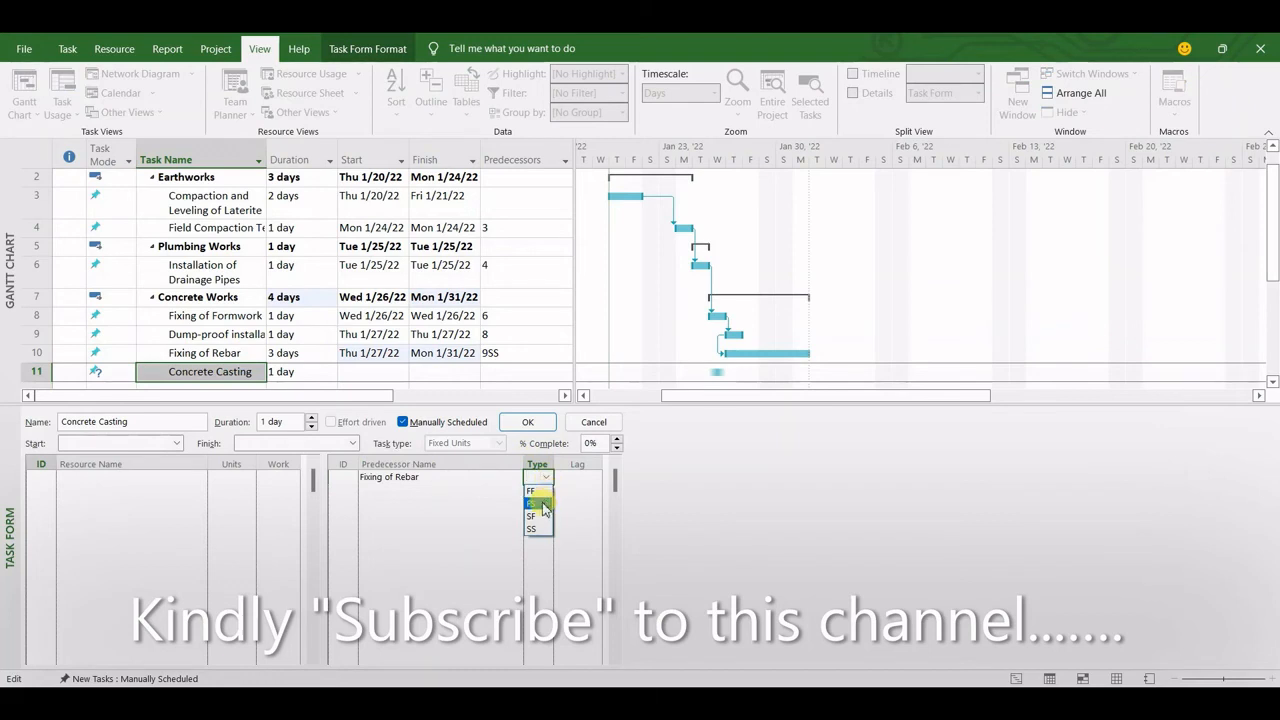
pyautogui.click(541, 504)
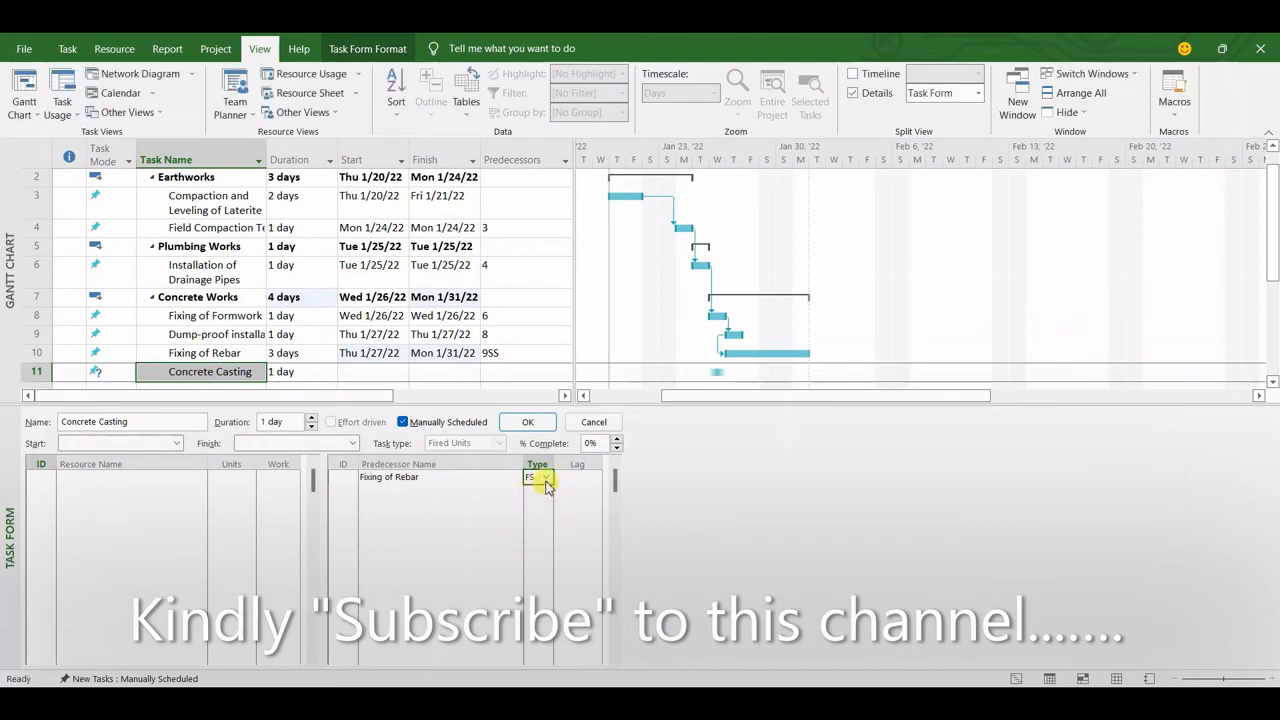
pyautogui.click(528, 422)
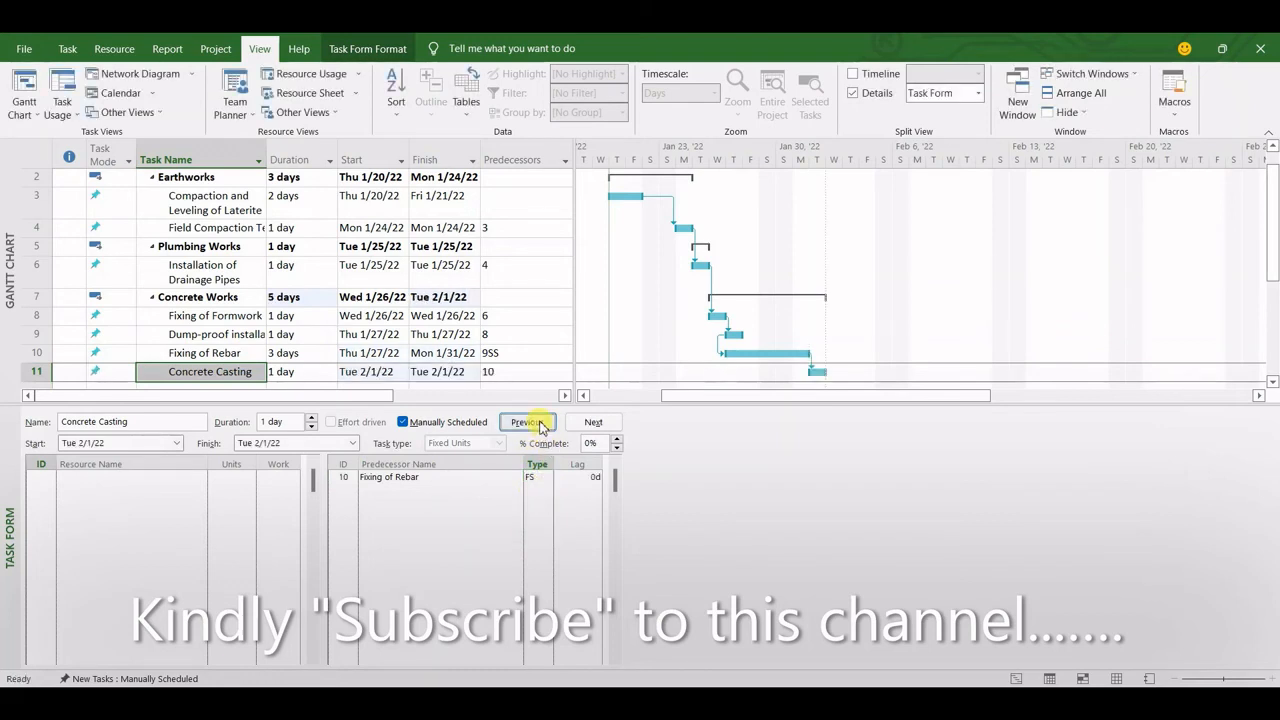